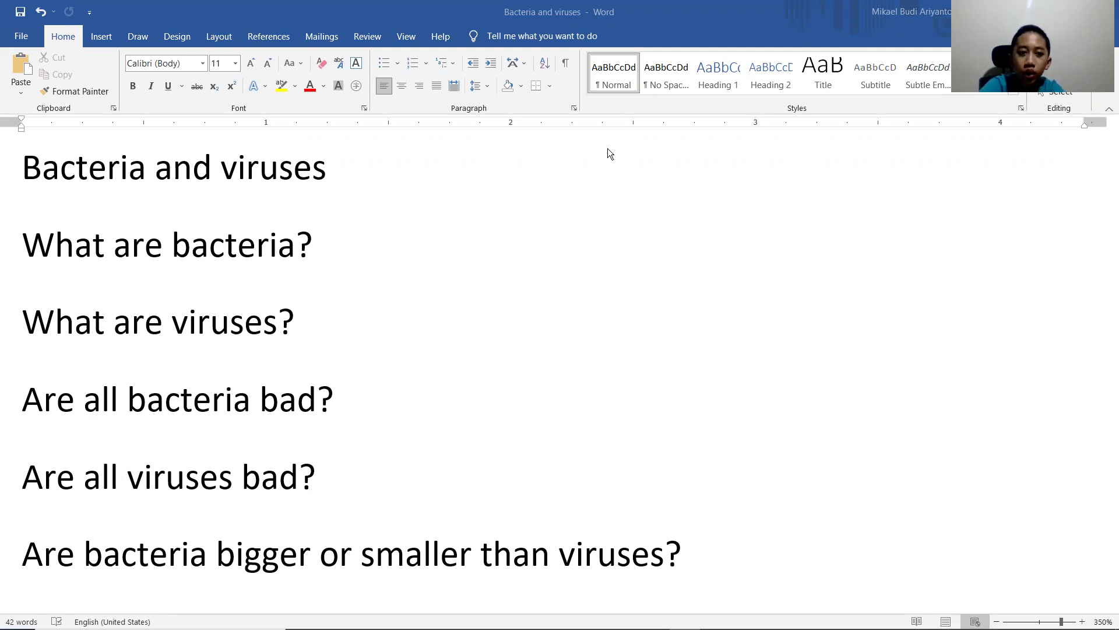
- After 'What are bacteria?', type 'Bacteria are small microorganisms that also has a role as a decomposer.', fixing the misspelling
{"action": "left_click", "coordinate": [517, 239]}
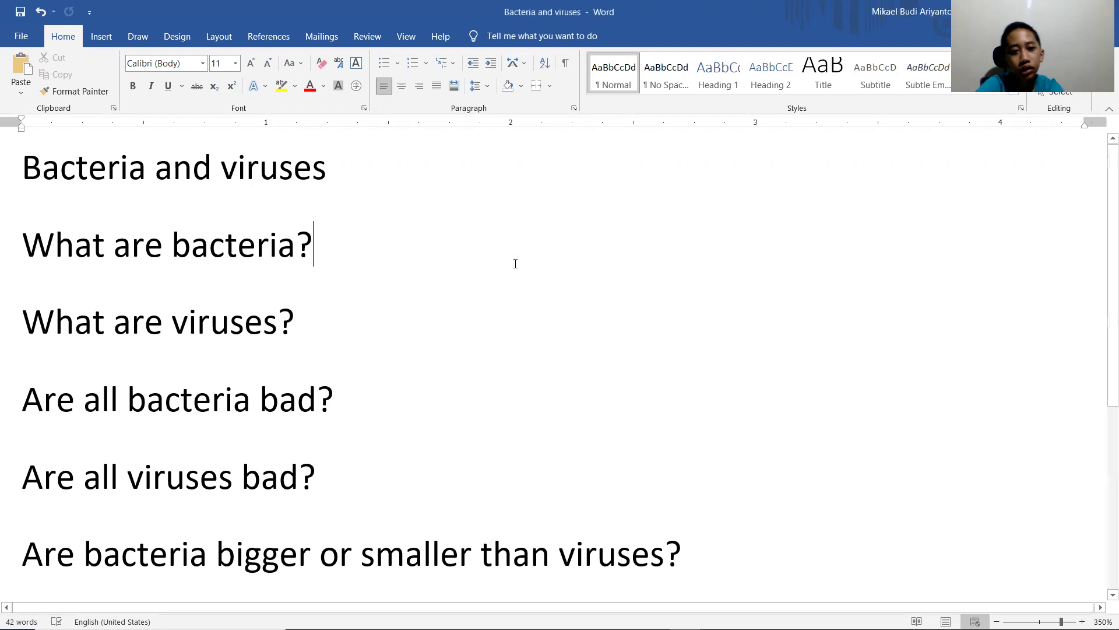
{"action": "type", "text": "Bacteria "}
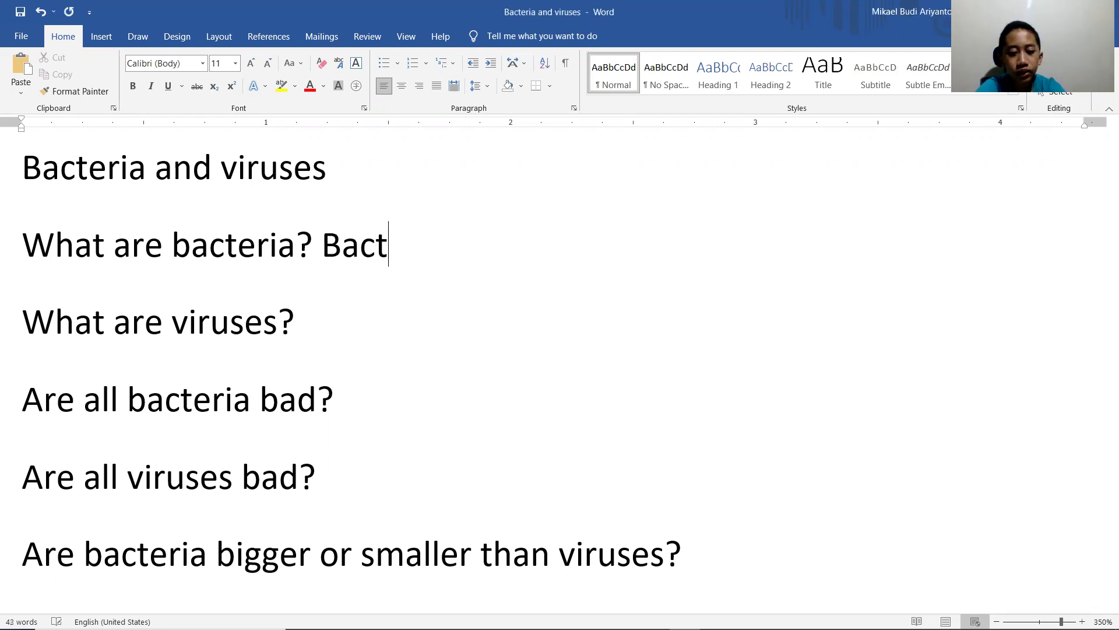
{"action": "type", "text": "are s"}
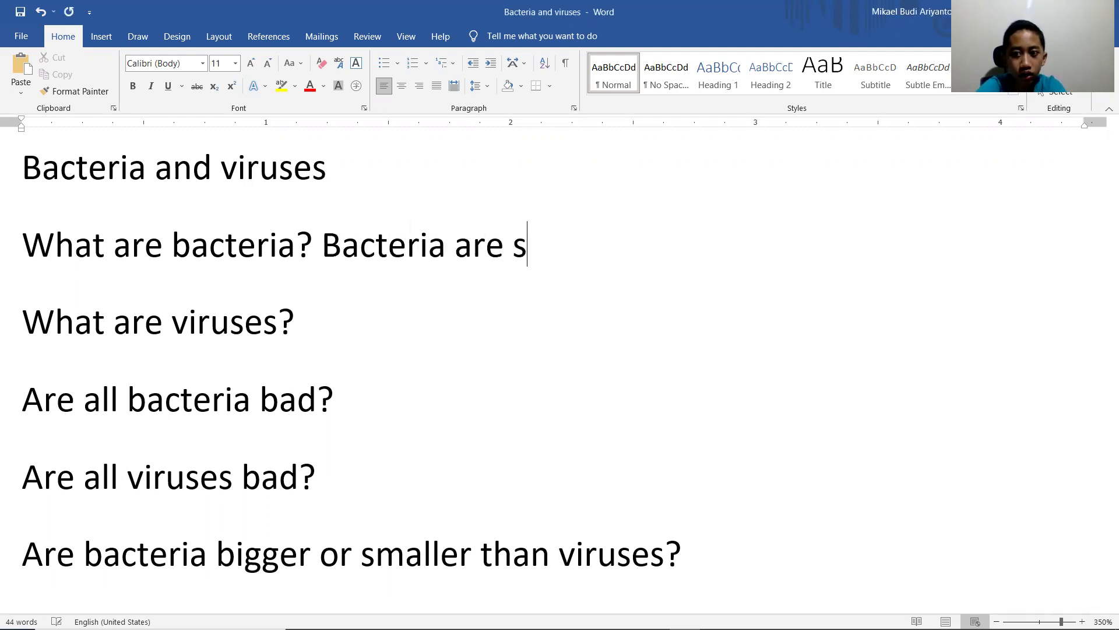
{"action": "type", "text": "mall mic"}
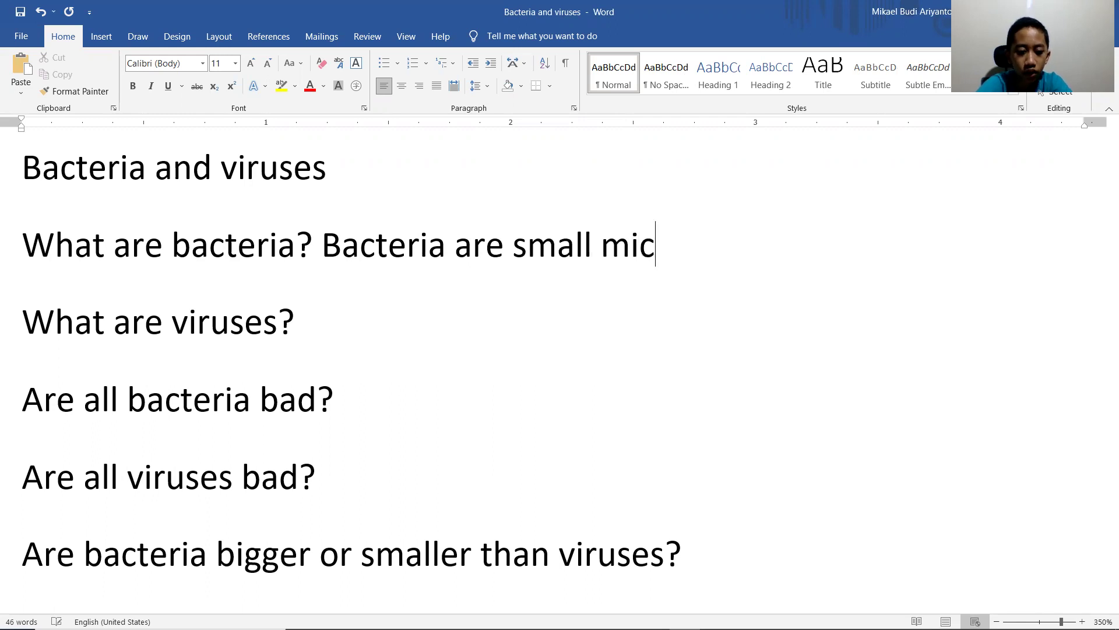
{"action": "type", "text": "roorgansims"}
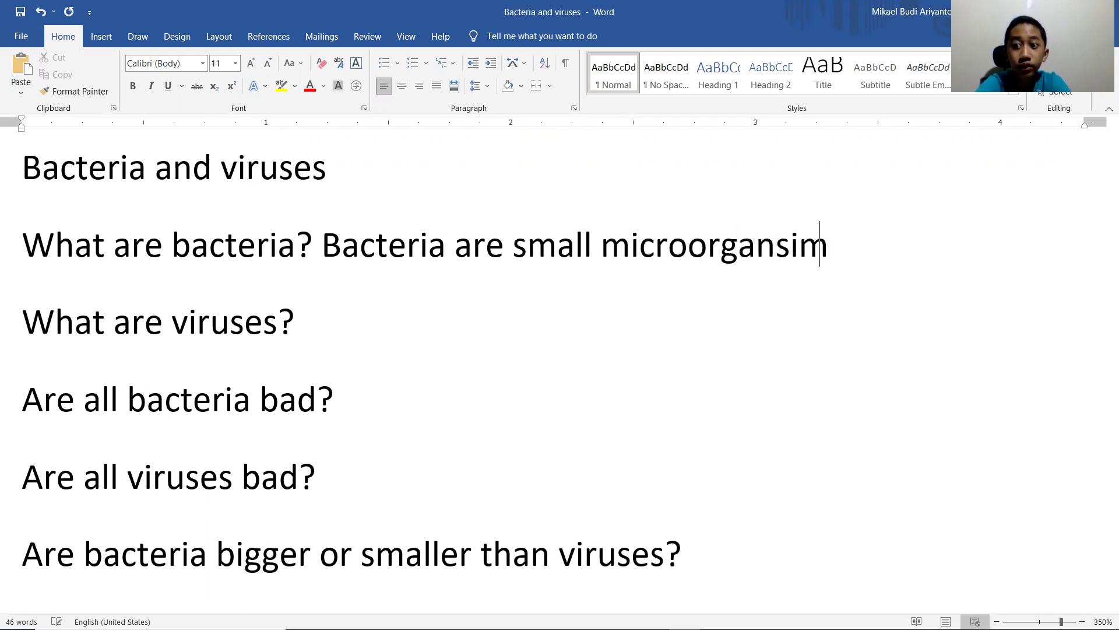
{"action": "key", "text": "BackSpace"}
{"action": "key", "text": "BackSpace"}
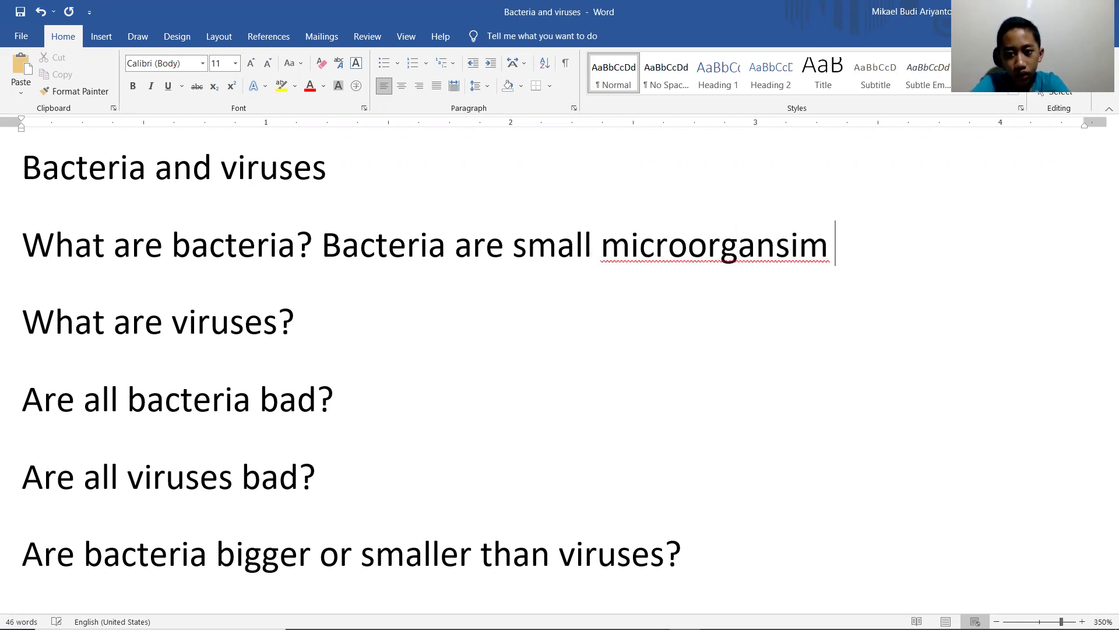
{"action": "key", "text": "Left"}
{"action": "key", "text": "Left"}
{"action": "key", "text": "Left"}
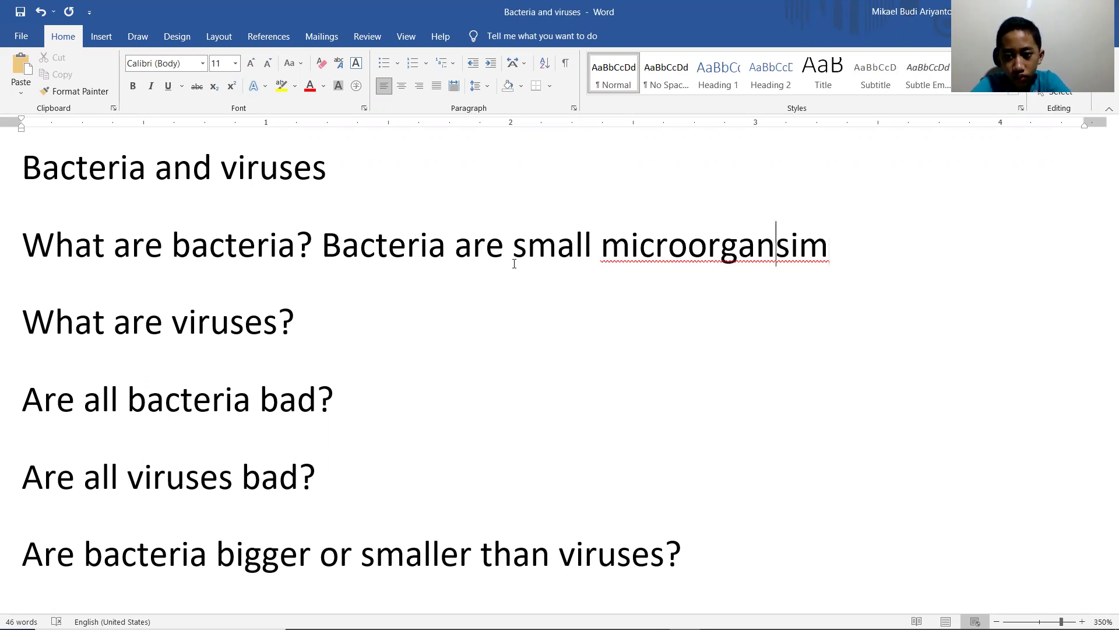
{"action": "key", "text": "Right"}
{"action": "key", "text": "BackSpace"}
{"action": "key", "text": "Right"}
{"action": "type", "text": "s"}
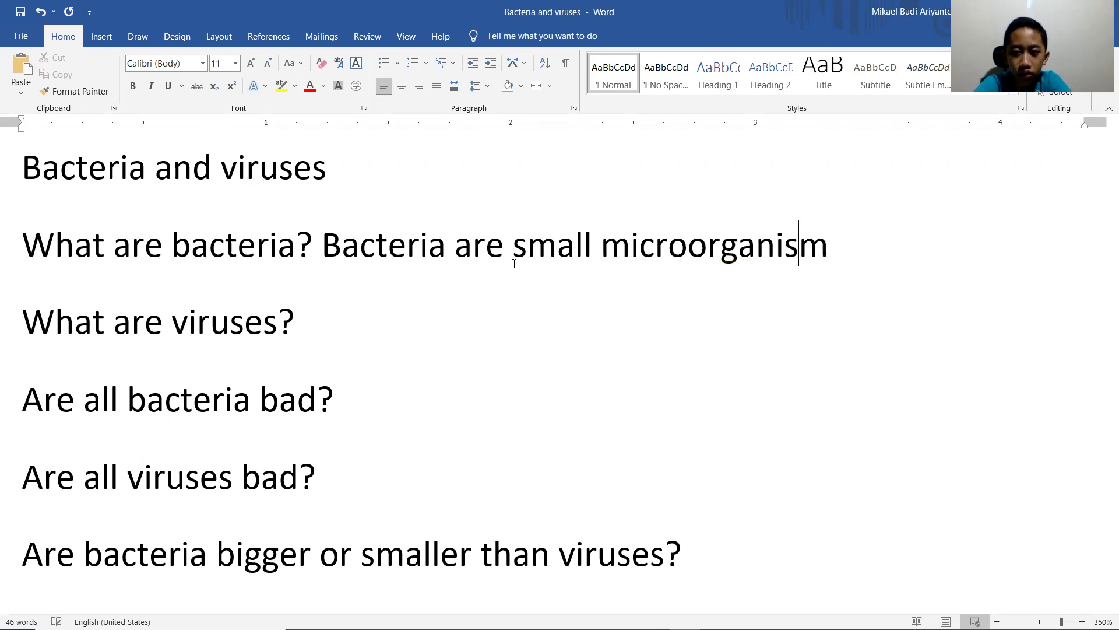
{"action": "key", "text": "Right"}
{"action": "key", "text": "Left"}
{"action": "type", "text": "s"}
{"action": "key", "text": "Right"}
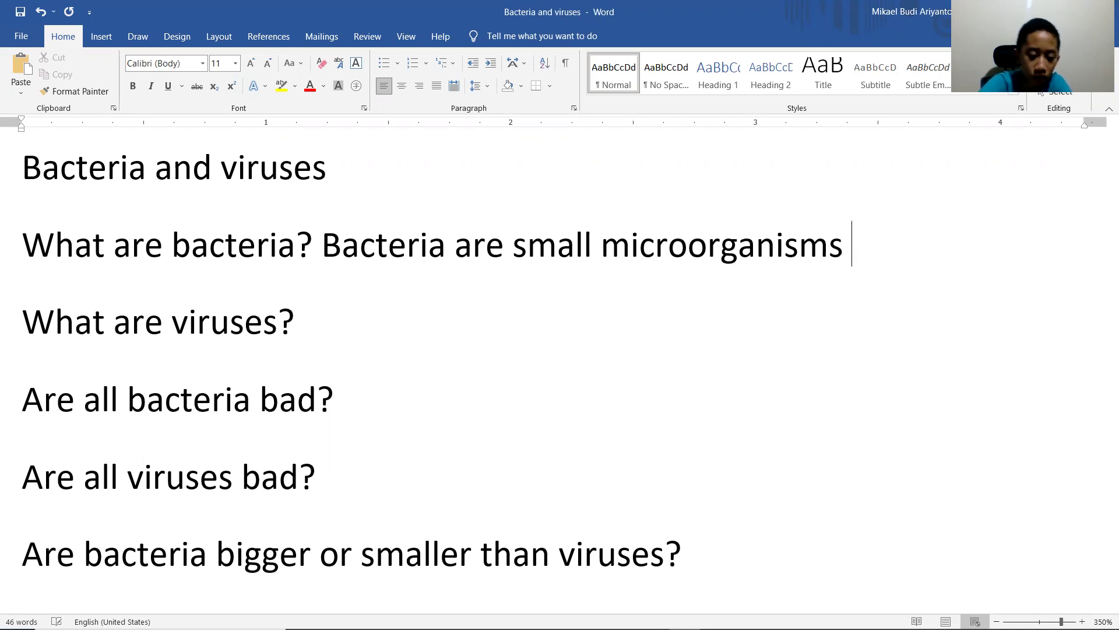
{"action": "type", "text": "that also"}
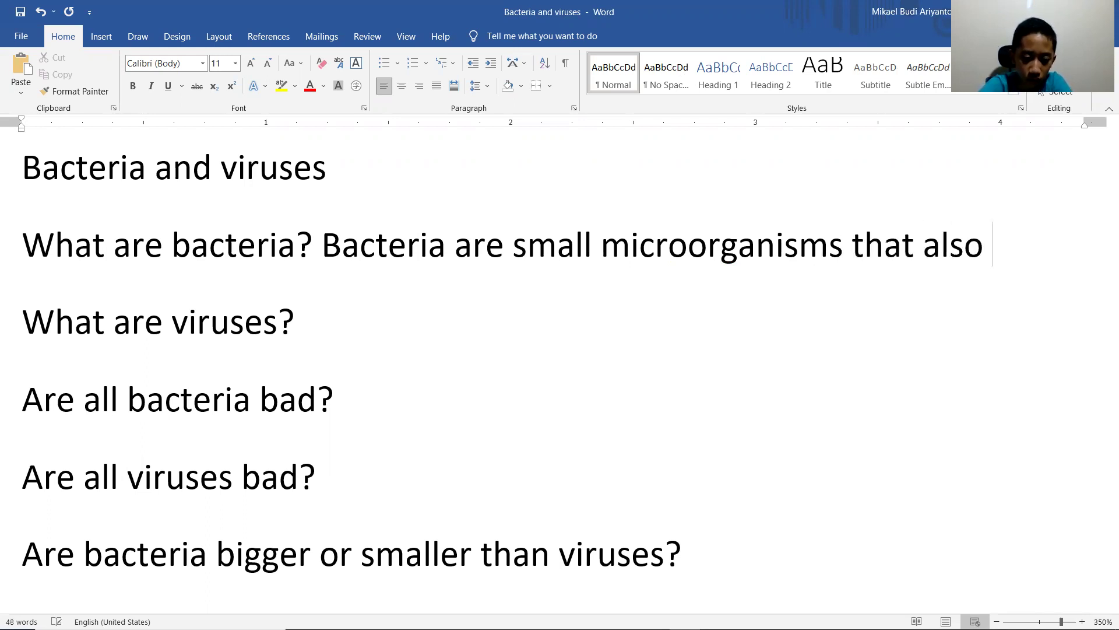
{"action": "type", "text": " has a role"}
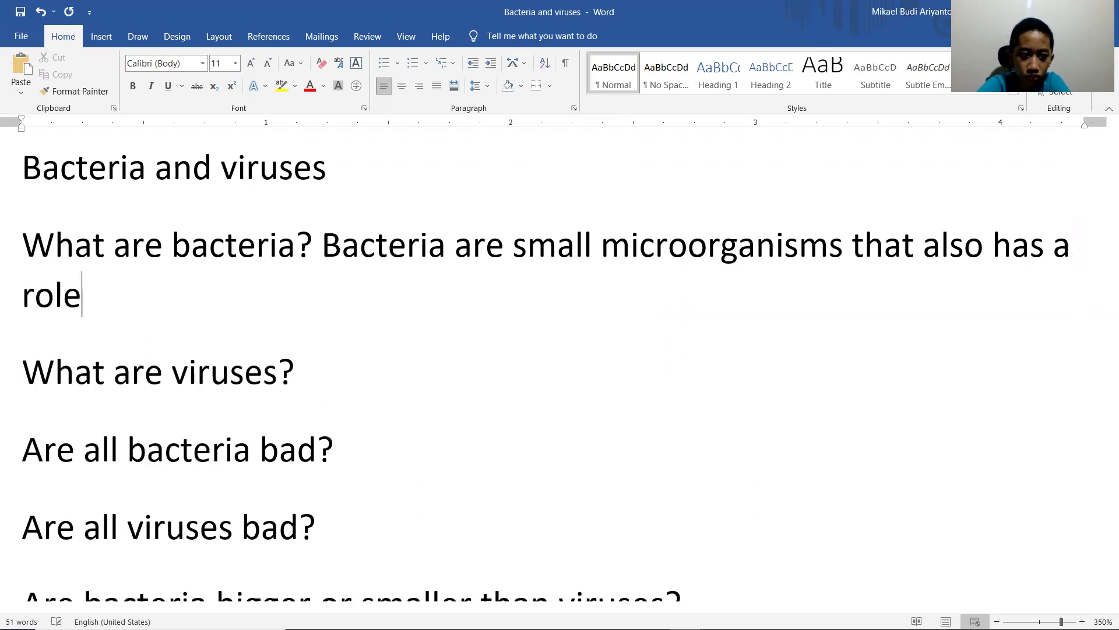
{"action": "type", "text": " as a "}
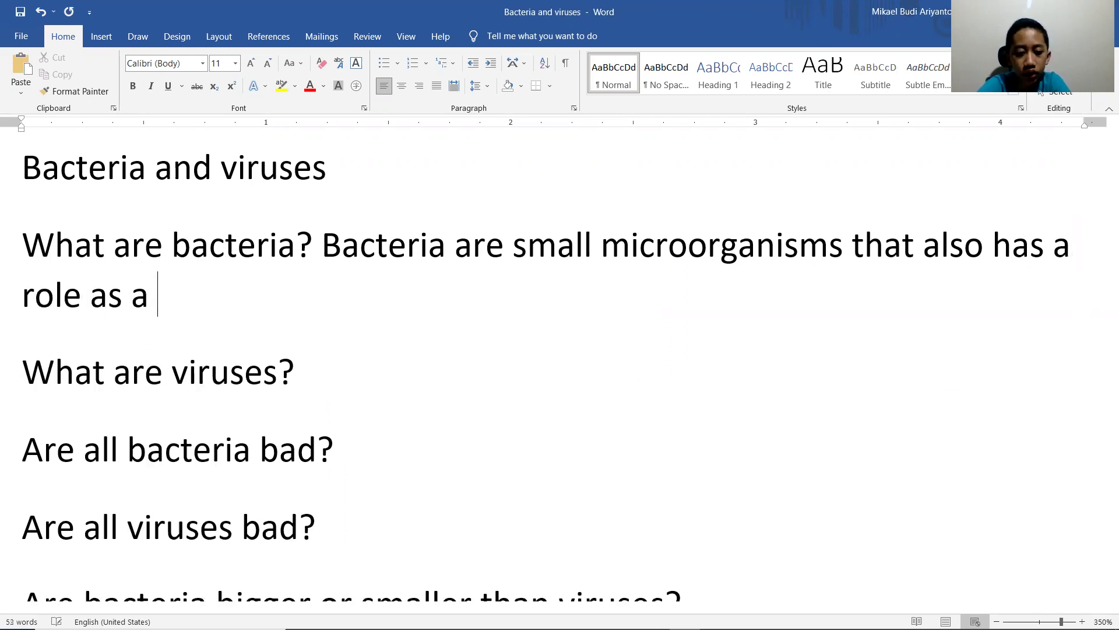
{"action": "type", "text": "decomposer."}
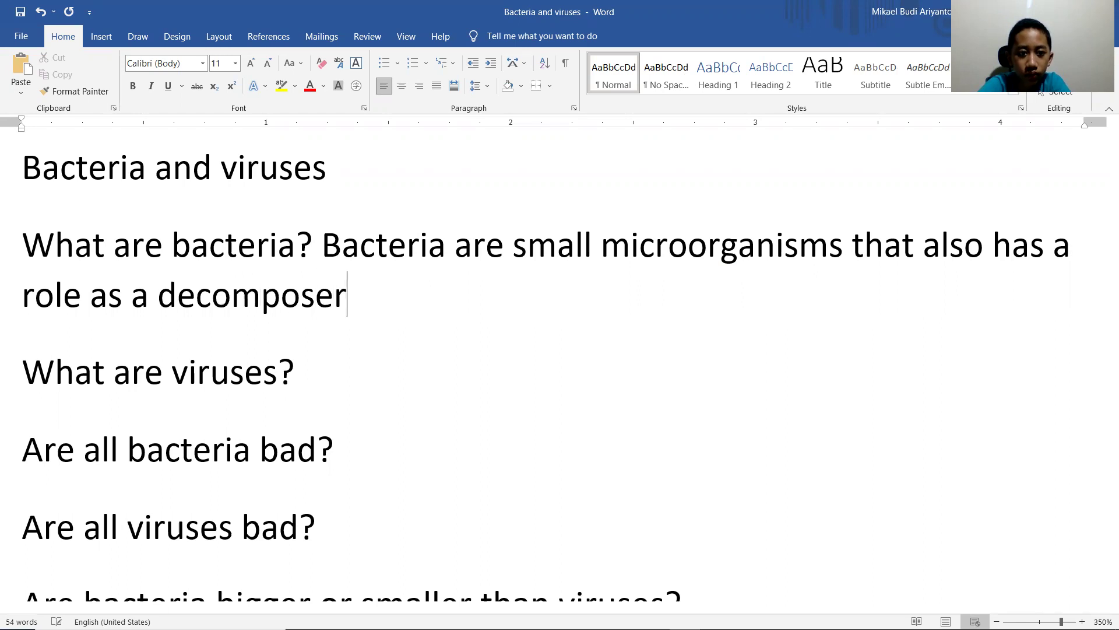
- After 'What are viruses?', type 'They are semi-living(grey are between living and dead)'
{"action": "left_click", "coordinate": [295, 371]}
{"action": "type", "text": "The"}
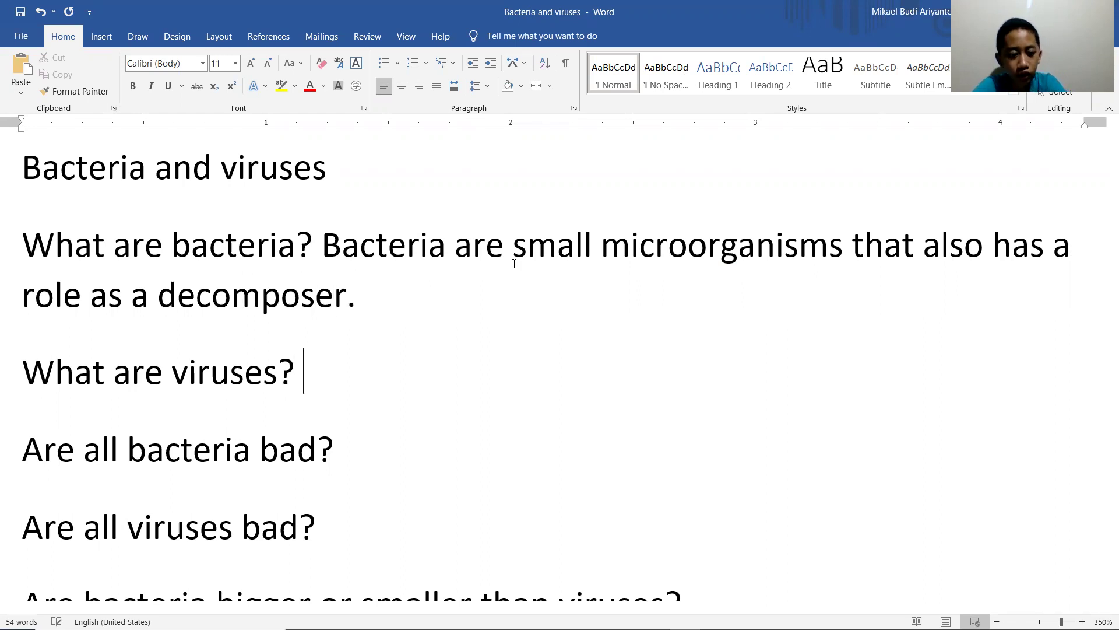
{"action": "type", "text": "y are"}
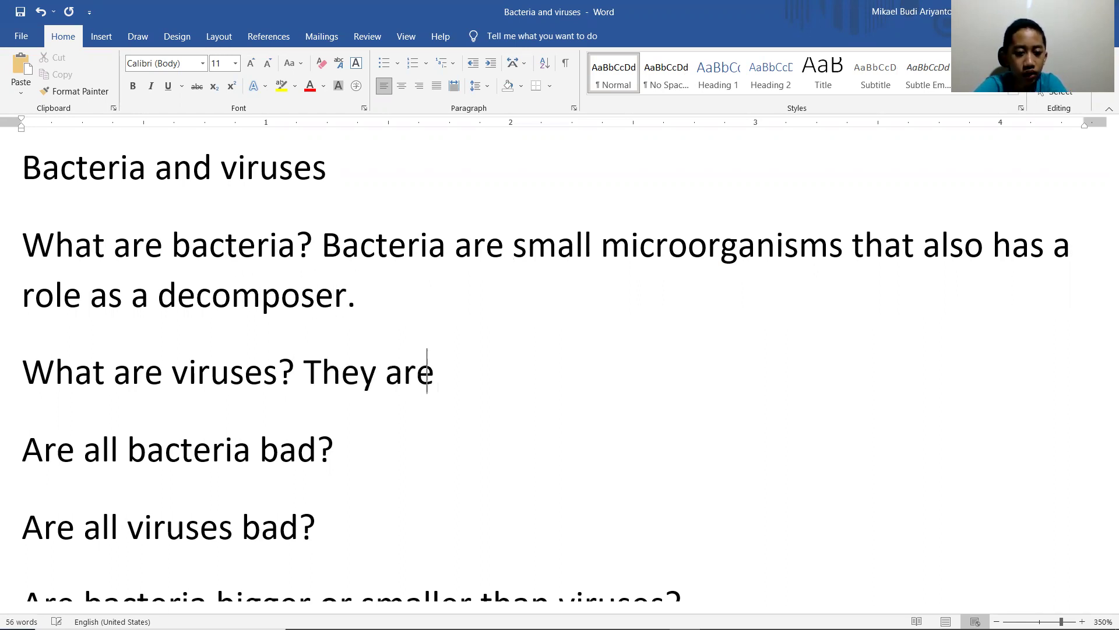
{"action": "type", "text": " semi"}
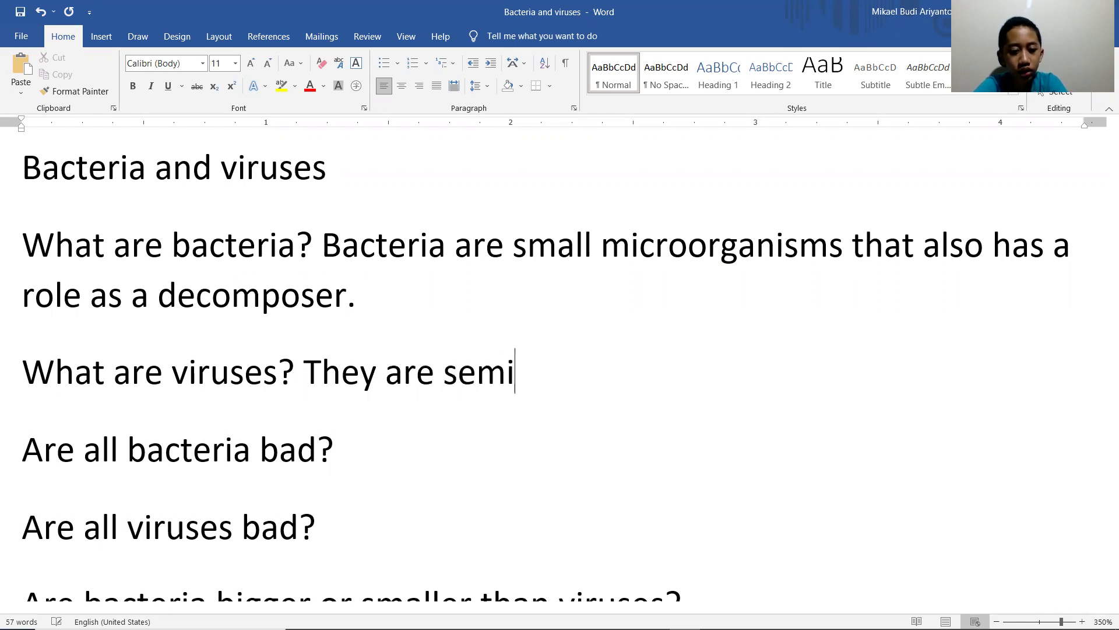
{"action": "type", "text": "-livin"}
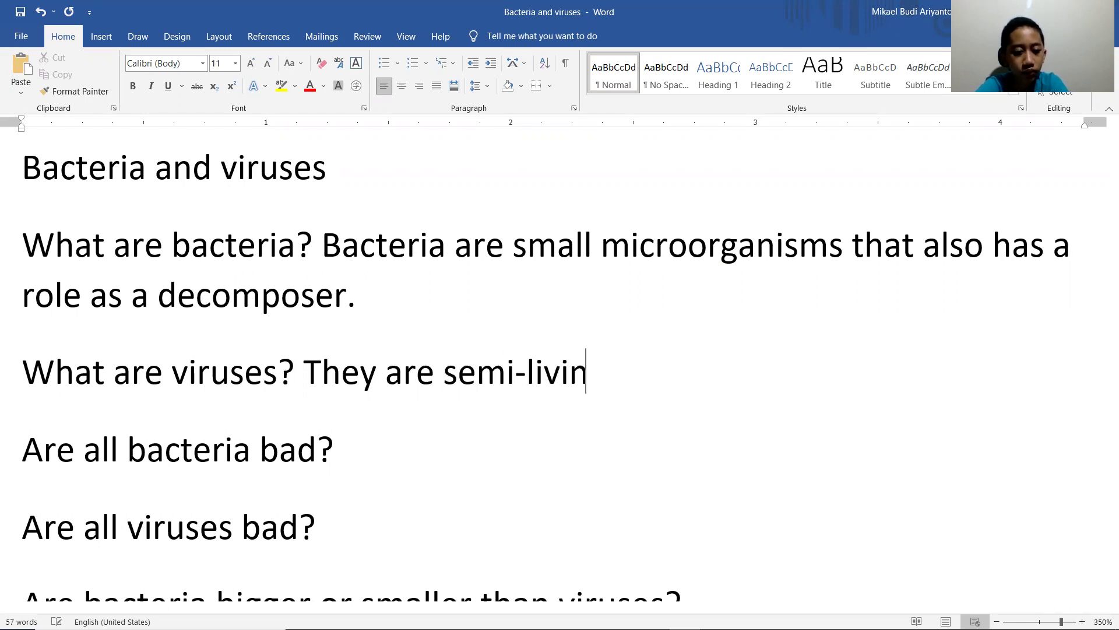
{"action": "type", "text": "g*"}
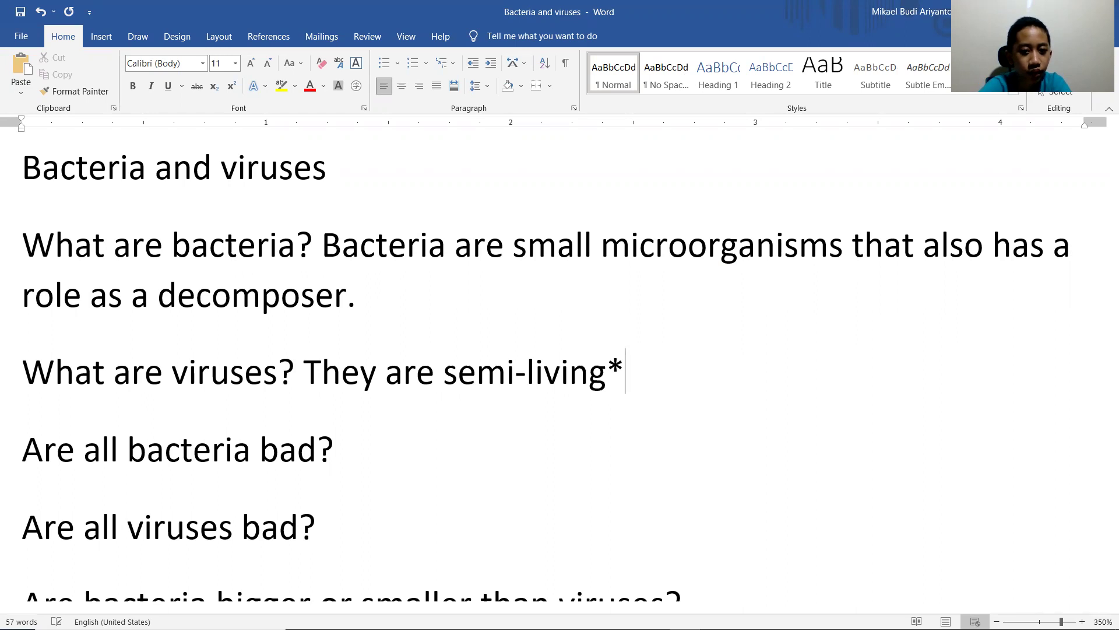
{"action": "key", "text": "BackSpace"}
{"action": "type", "text": "()"}
{"action": "key", "text": "Left"}
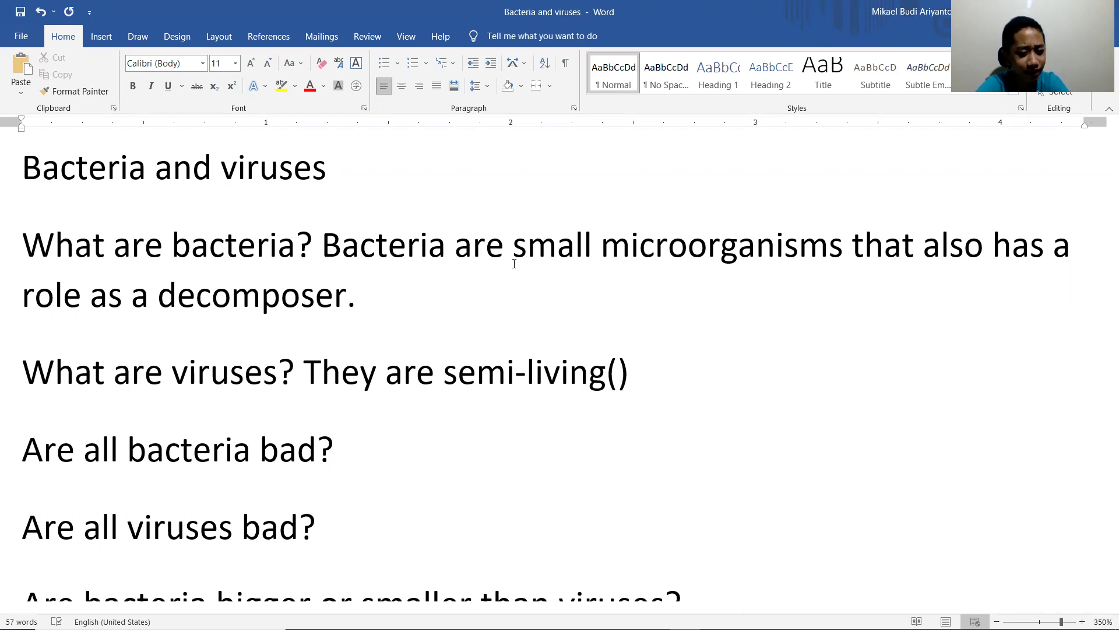
{"action": "type", "text": "grey are "}
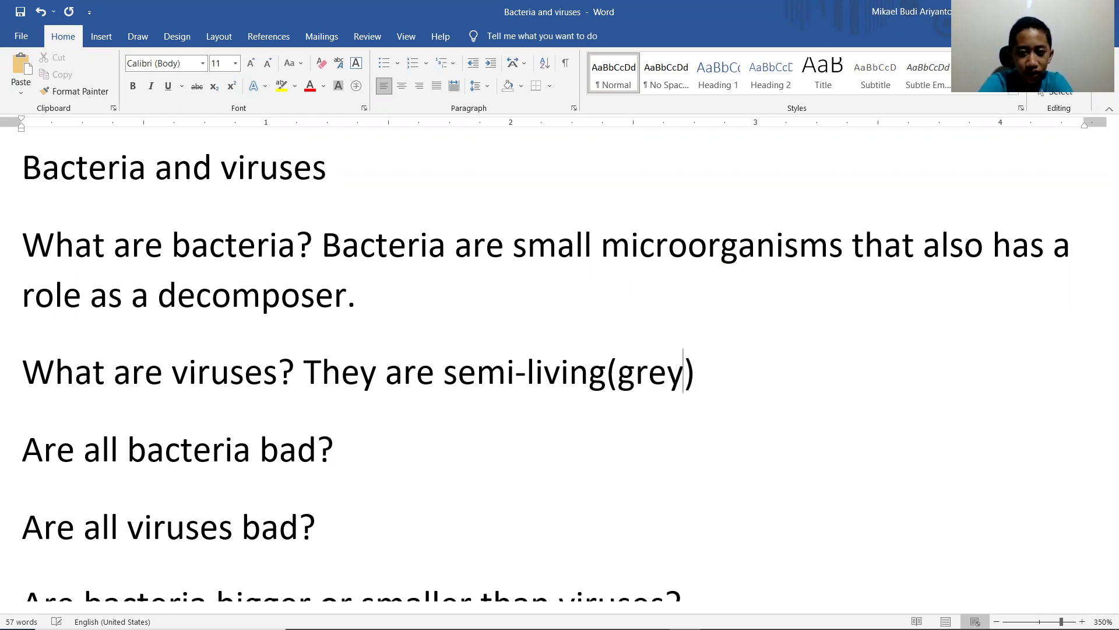
{"action": "type", "text": "betww"}
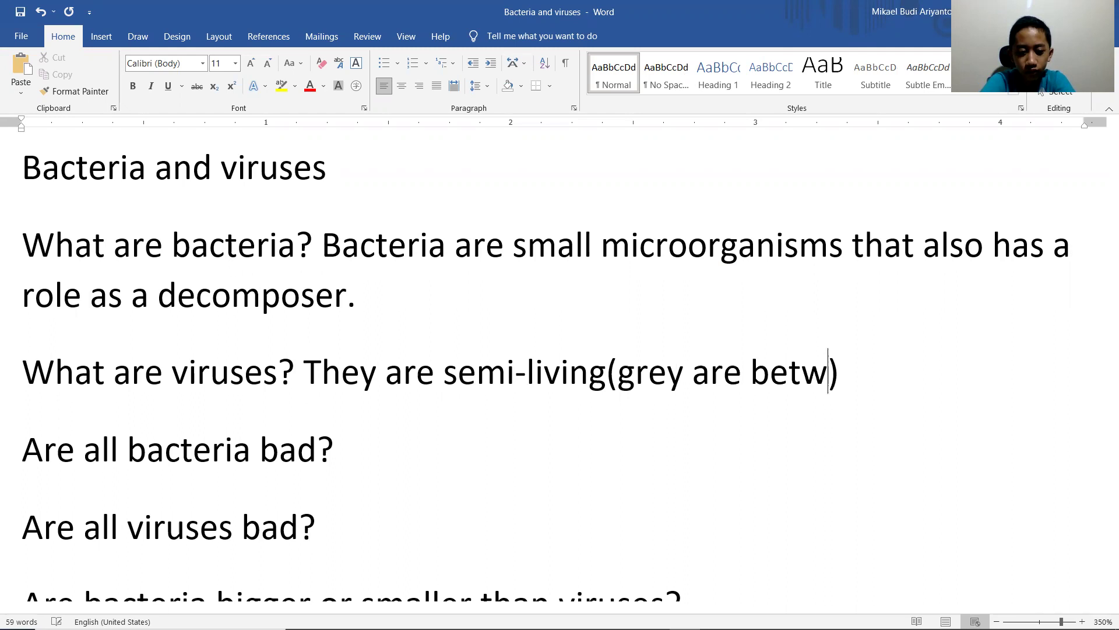
{"action": "key", "text": "BackSpace"}
{"action": "type", "text": "een living a"}
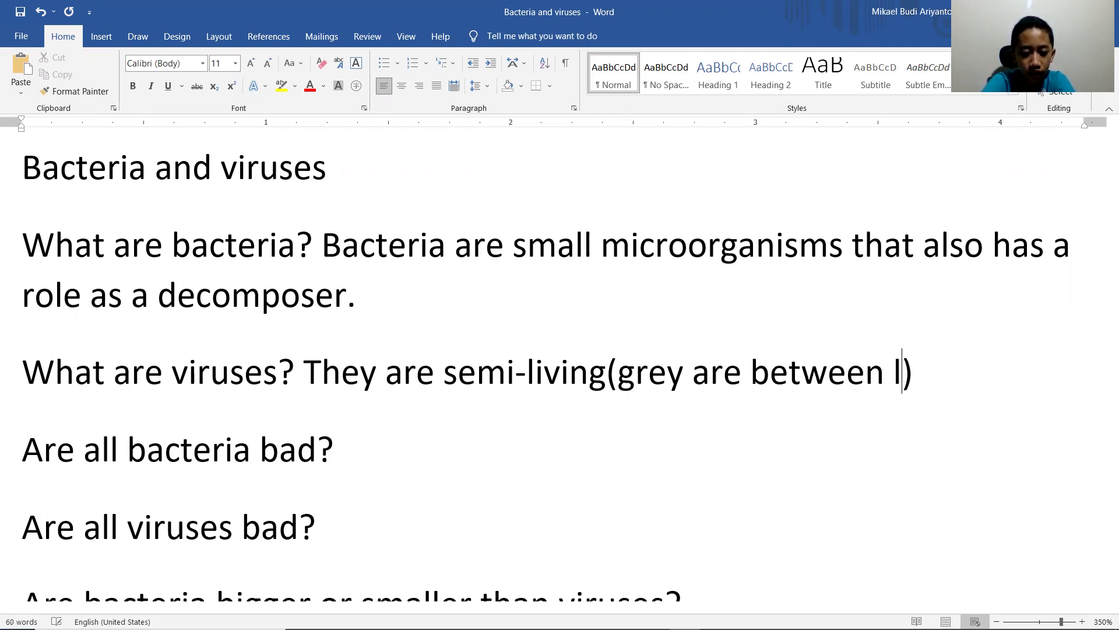
{"action": "type", "text": "nd dead"}
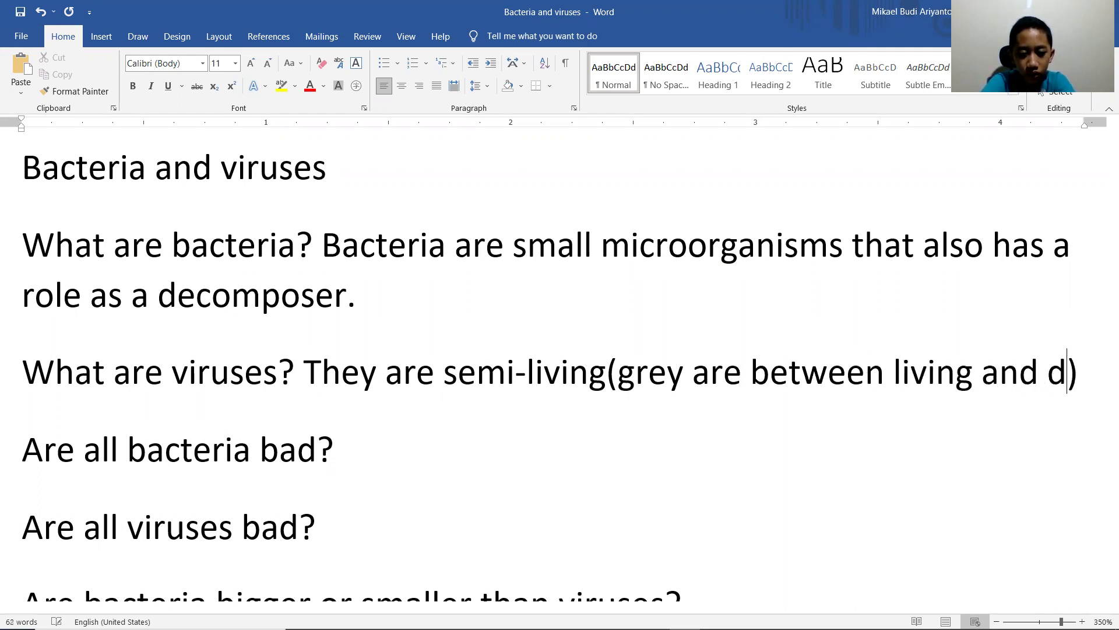
- Insert a space between 'semi-living' and the bracketed note in the viruses answer
{"action": "left_click", "coordinate": [109, 421]}
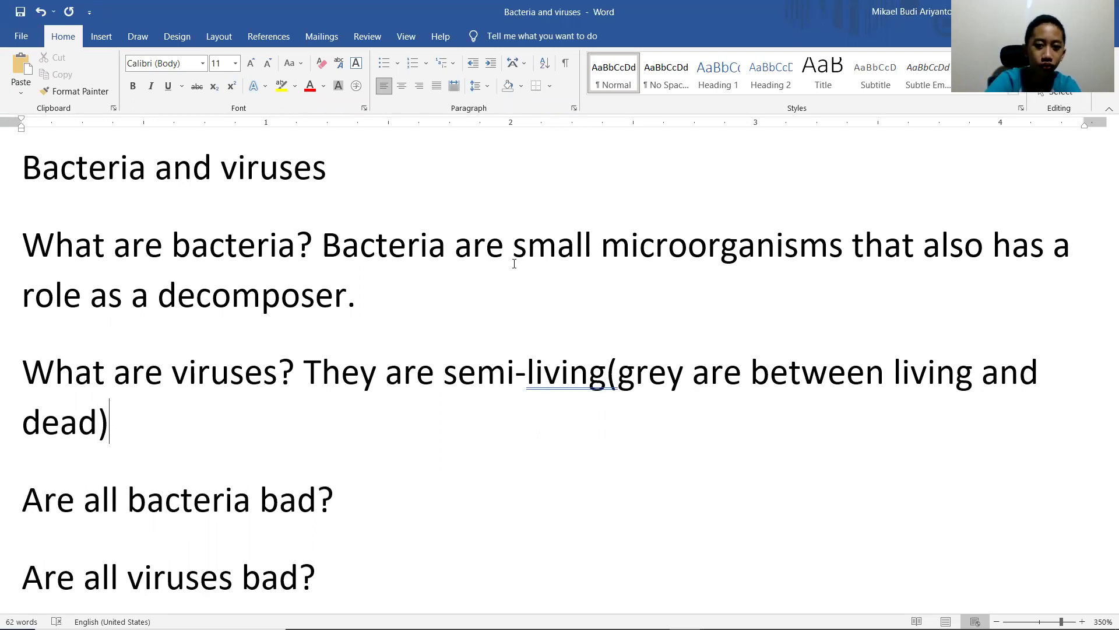
{"action": "left_click", "coordinate": [607, 373]}
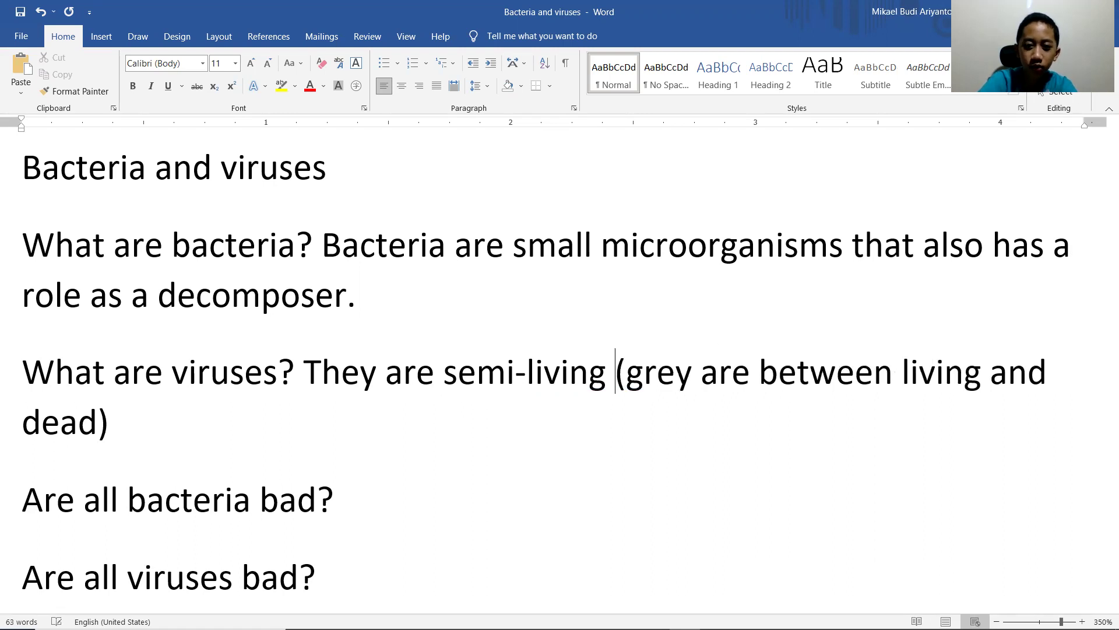
{"action": "key", "text": "Down"}
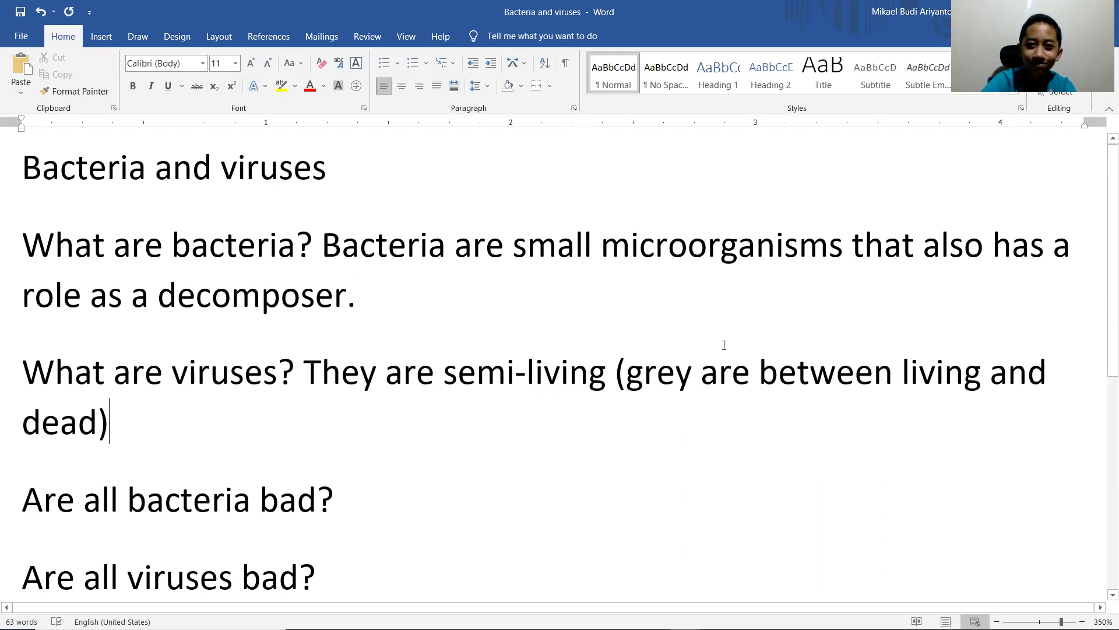
- Type 'No, not all.' at the end of 'Are all bacteria bad?'
{"action": "key", "text": "Down"}
{"action": "key", "text": "End"}
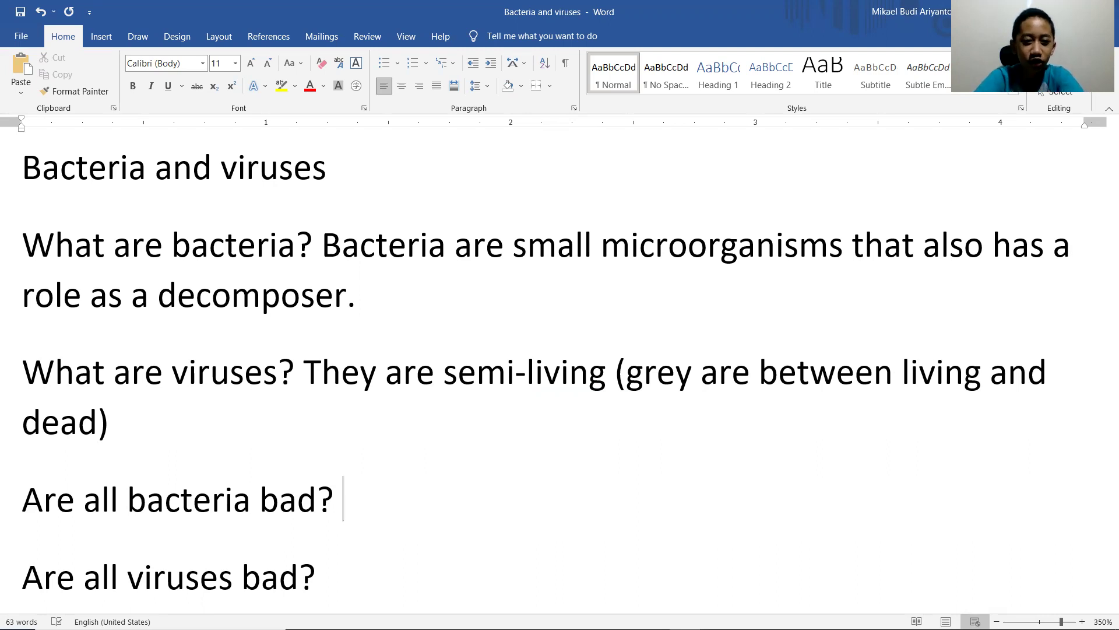
{"action": "type", "text": "No"}
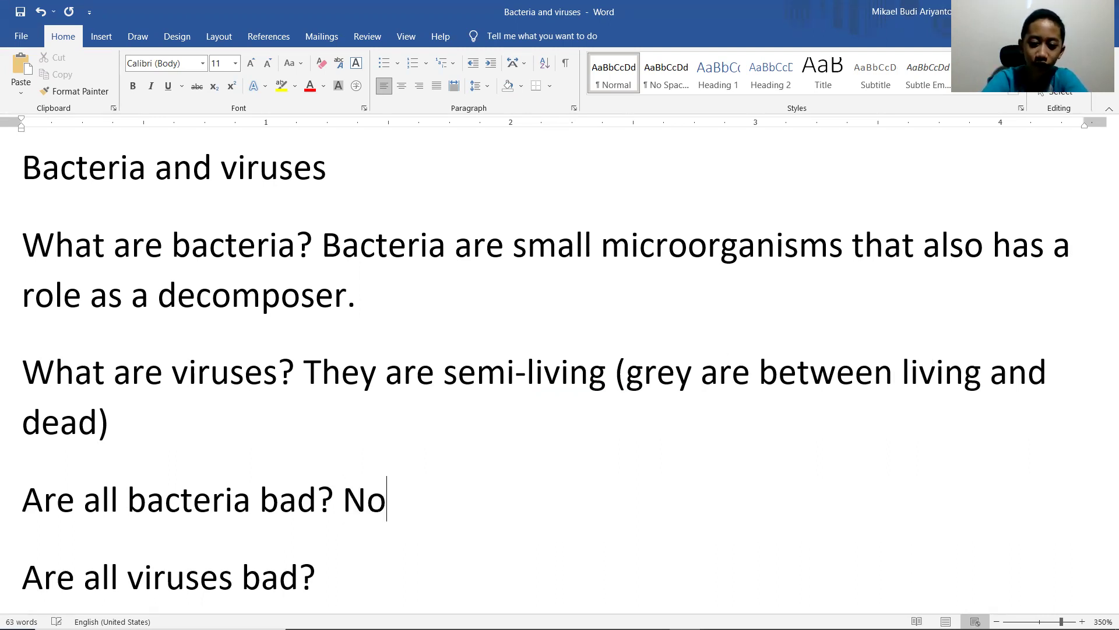
{"action": "type", "text": ", not all."}
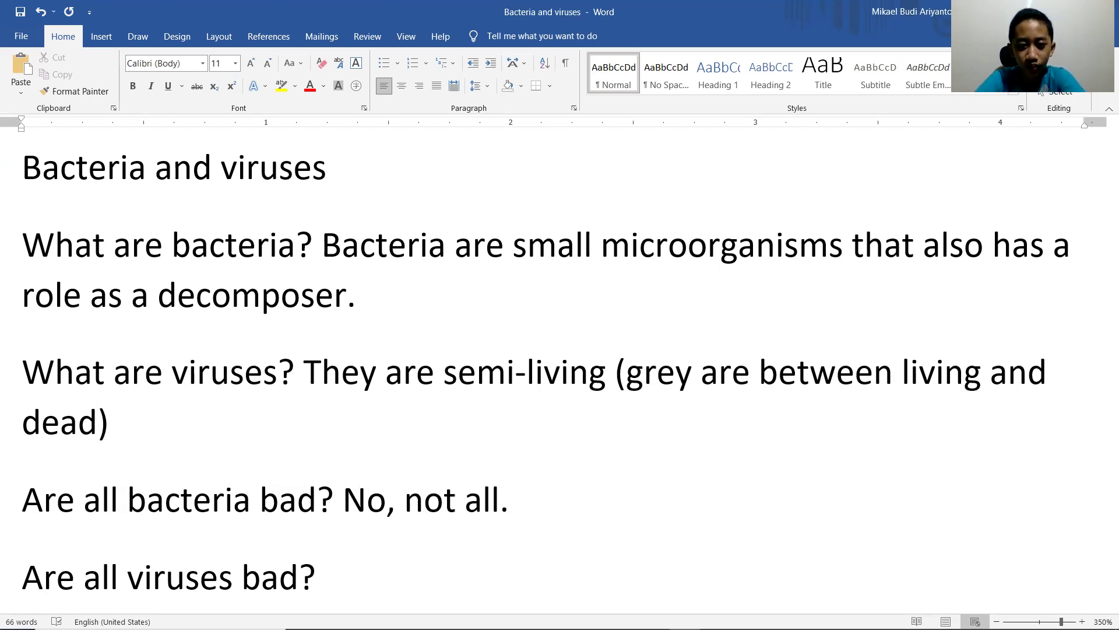
- Type 'Most are.' after 'Are all viruses bad?', replacing the stray comma with a period
{"action": "scroll", "coordinate": [703, 360], "scroll_direction": "down", "scroll_amount": 1}
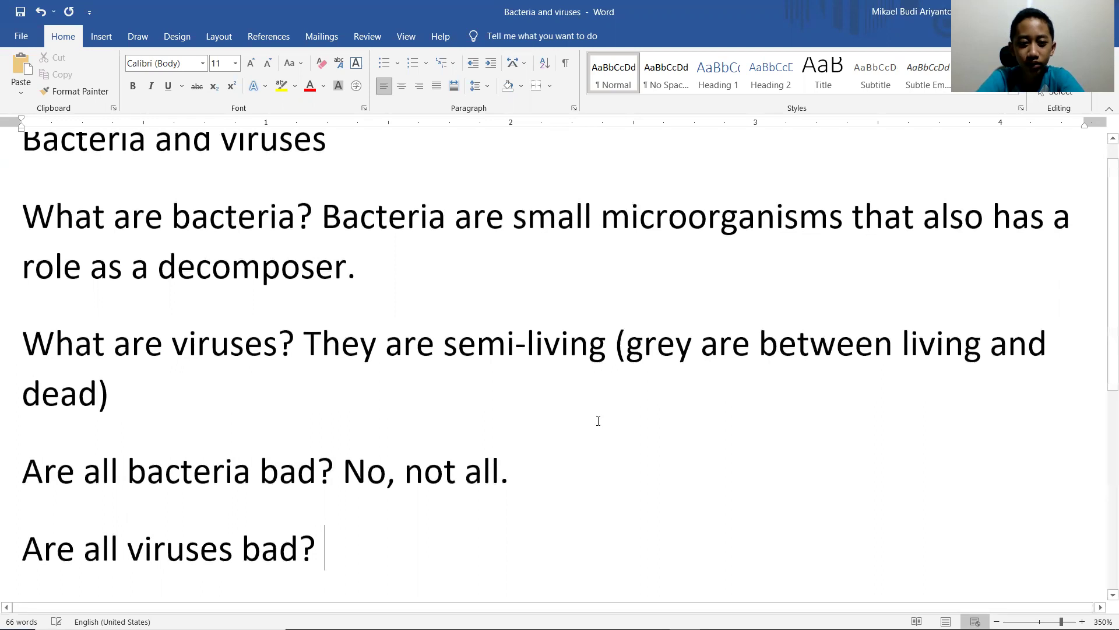
{"action": "type", "text": "Most are,"}
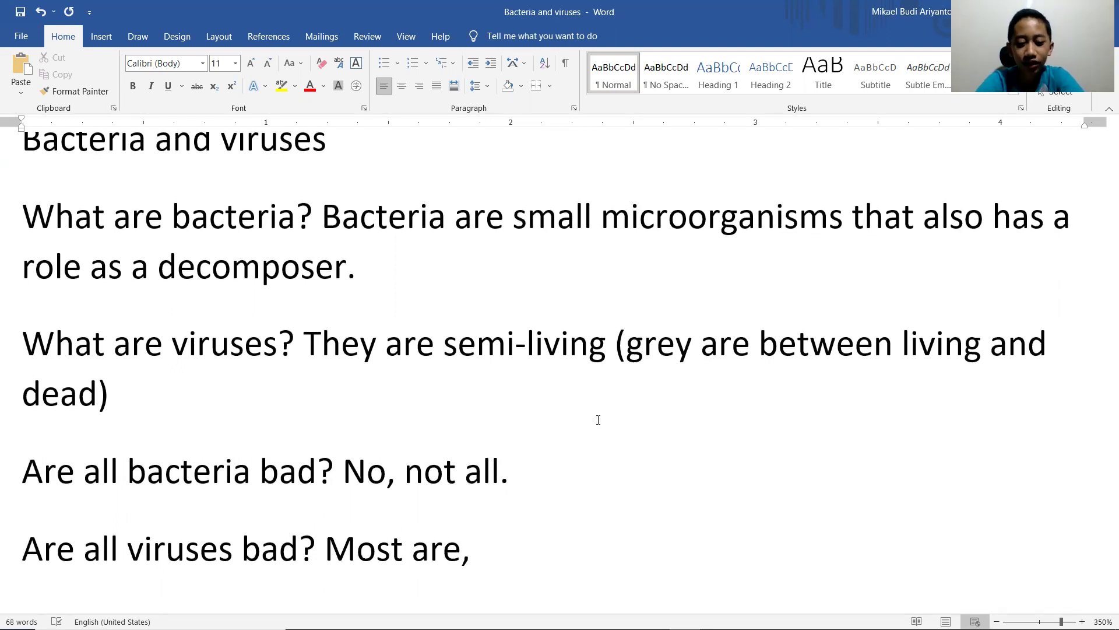
{"action": "key", "text": "BackSpace"}
{"action": "key", "text": "BackSpace"}
{"action": "type", "text": "."}
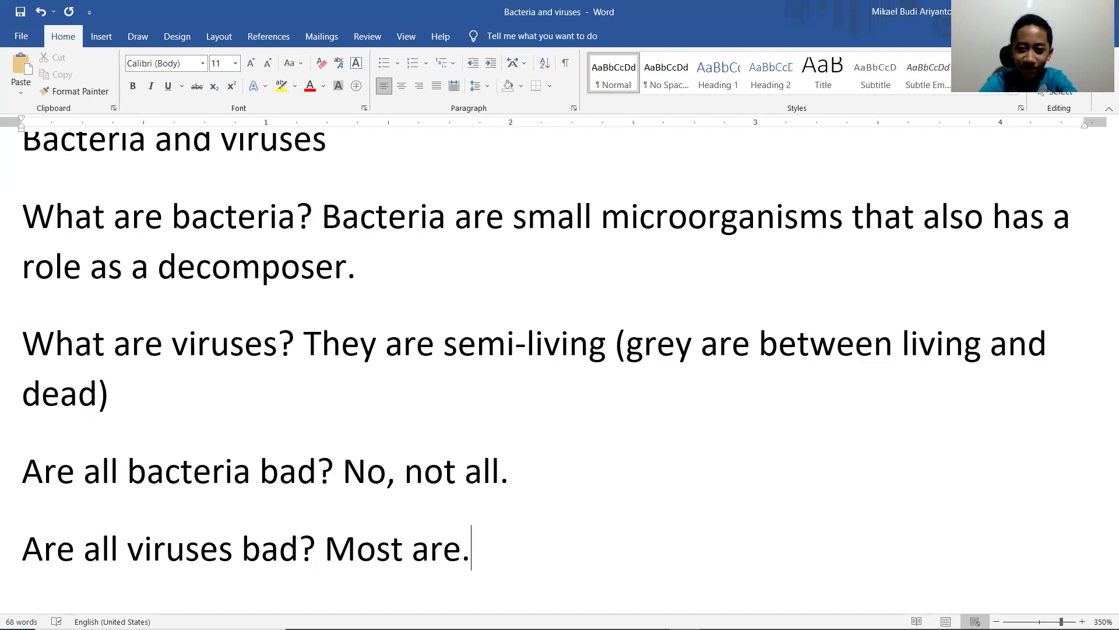
{"action": "scroll", "coordinate": [420, 461], "scroll_direction": "down", "scroll_amount": 5}
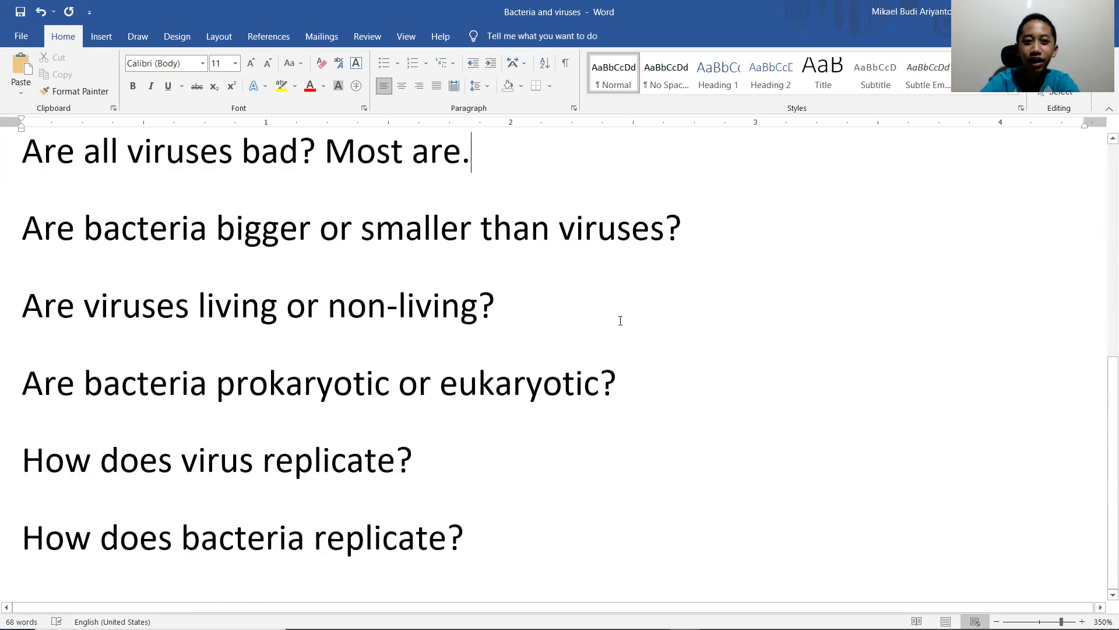
- Answer the size question with 'Bacteria are bigger than viruses.', correcting the typos
{"action": "left_click", "coordinate": [752, 232]}
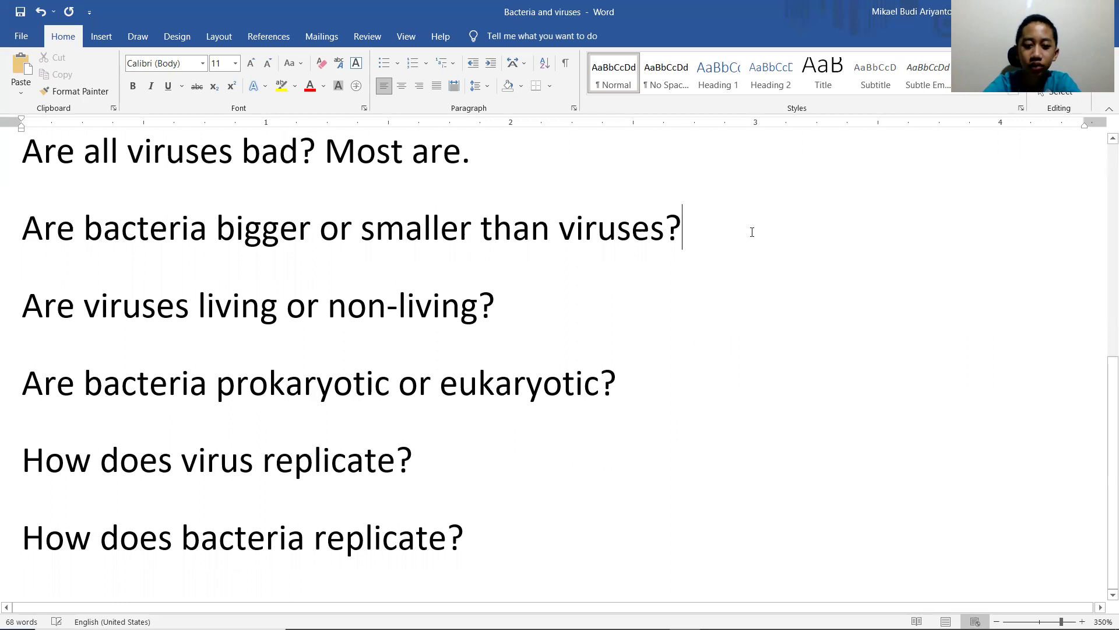
{"action": "type", "text": "Bacte"}
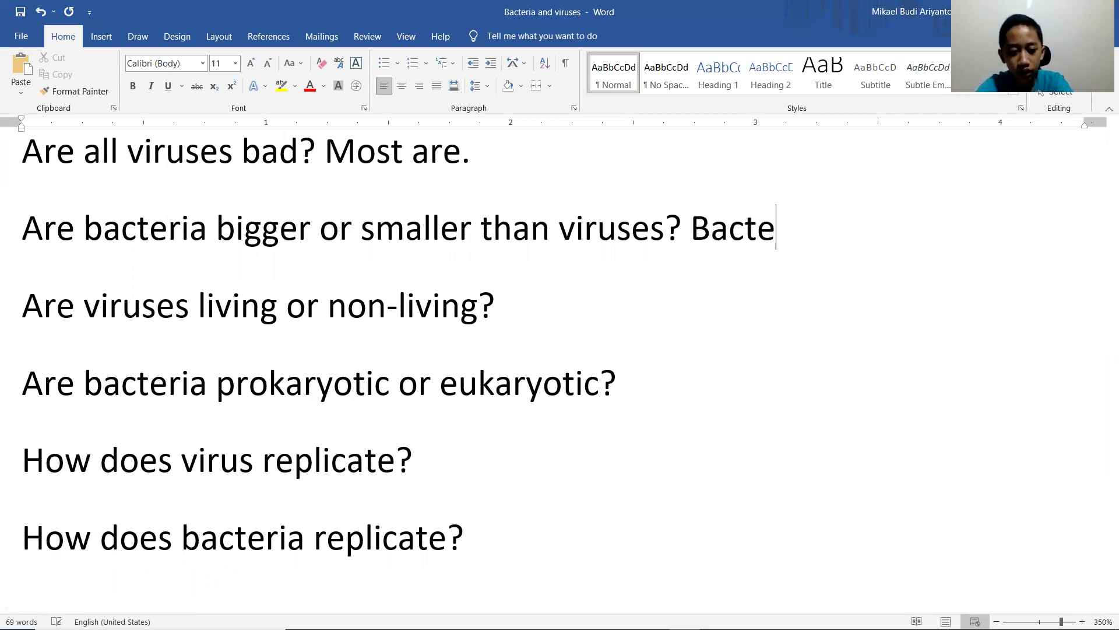
{"action": "type", "text": "ria are sma"}
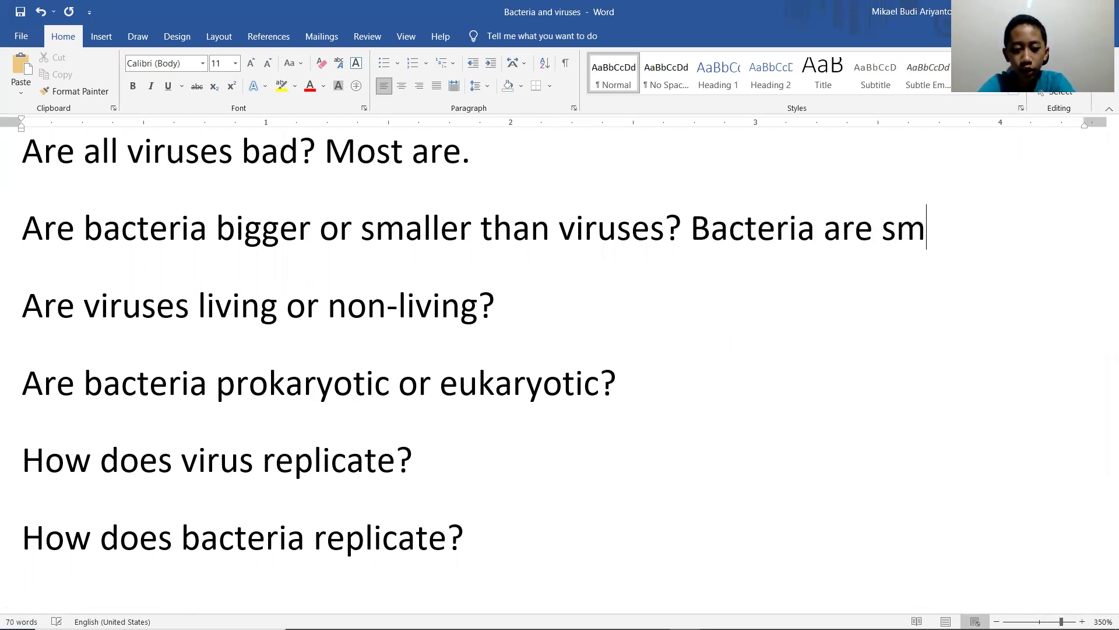
{"action": "key", "text": "BackSpace"}
{"action": "key", "text": "BackSpace"}
{"action": "key", "text": "BackSpace"}
{"action": "type", "text": "biiger"}
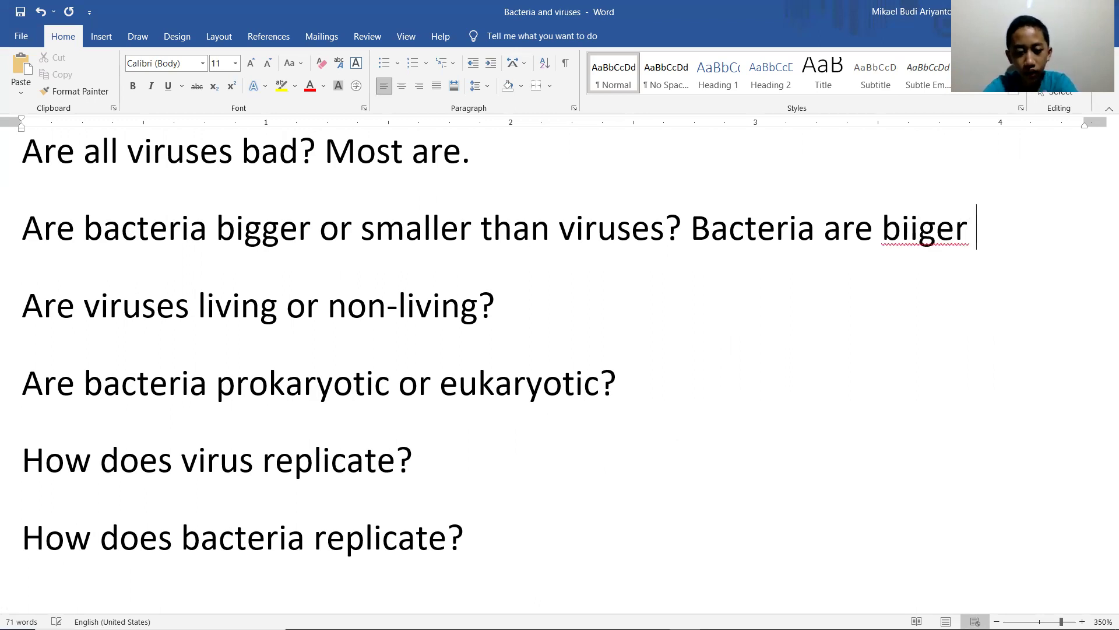
{"action": "key", "text": "ctrl+BackSpace"}
{"action": "type", "text": "bigger t"}
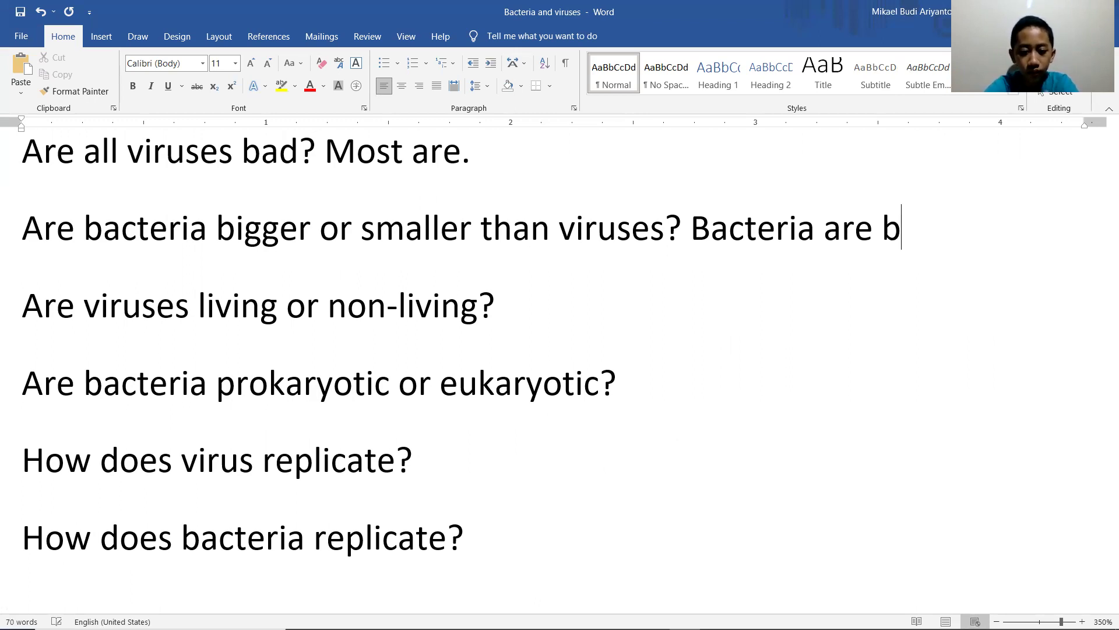
{"action": "type", "text": "han viru"}
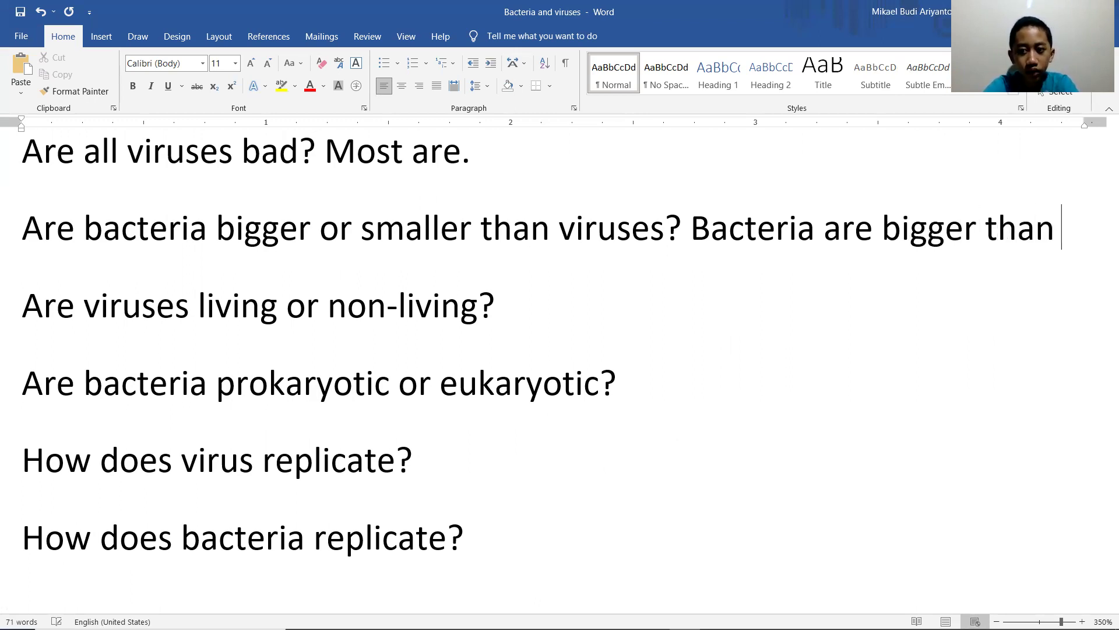
{"action": "type", "text": "ses."}
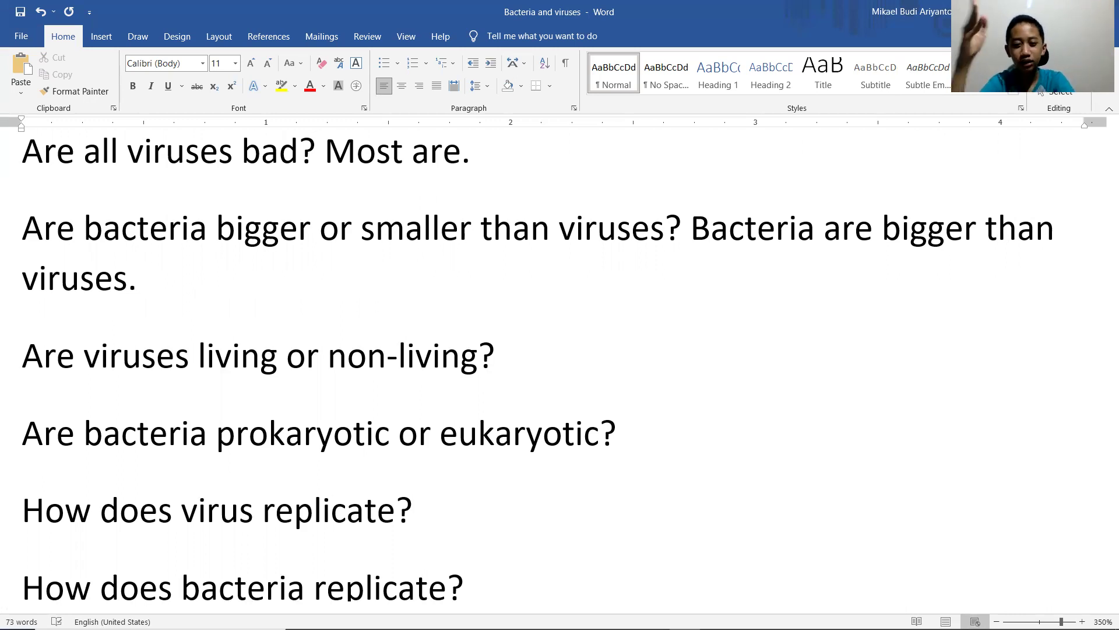
- Move the cursor to the end of the living or non-living question
{"action": "left_click", "coordinate": [27, 344]}
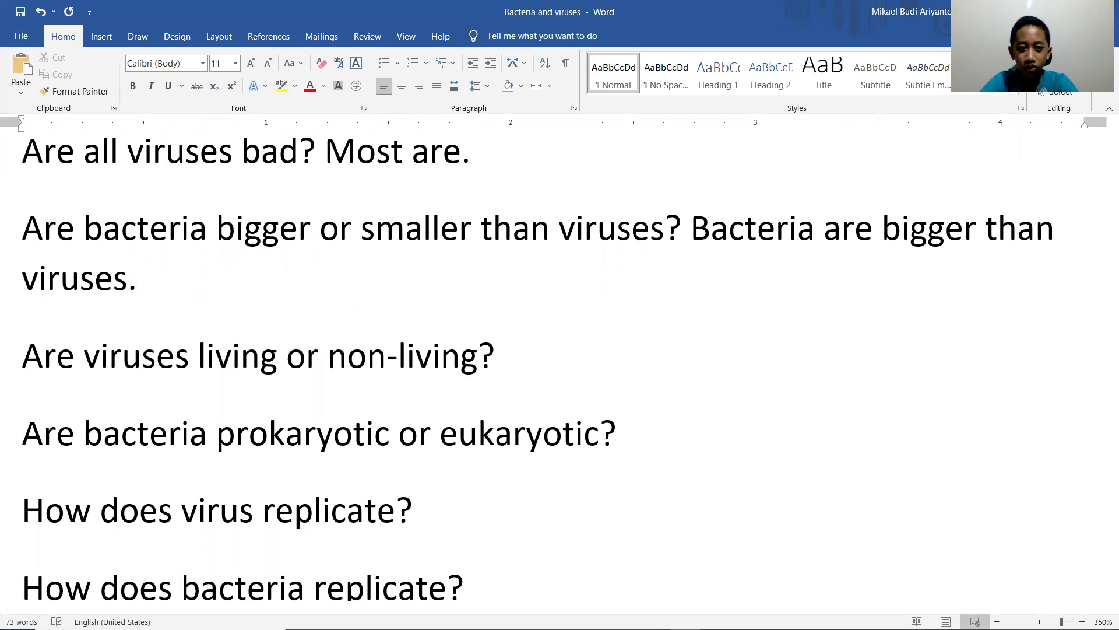
{"action": "key", "text": "Up"}
{"action": "key", "text": "ctrl+Right"}
{"action": "key", "text": "ctrl+Right"}
{"action": "key", "text": "ctrl+Right"}
{"action": "key", "text": "Right"}
{"action": "key", "text": "Right"}
{"action": "key", "text": "Right"}
{"action": "key", "text": "Right"}
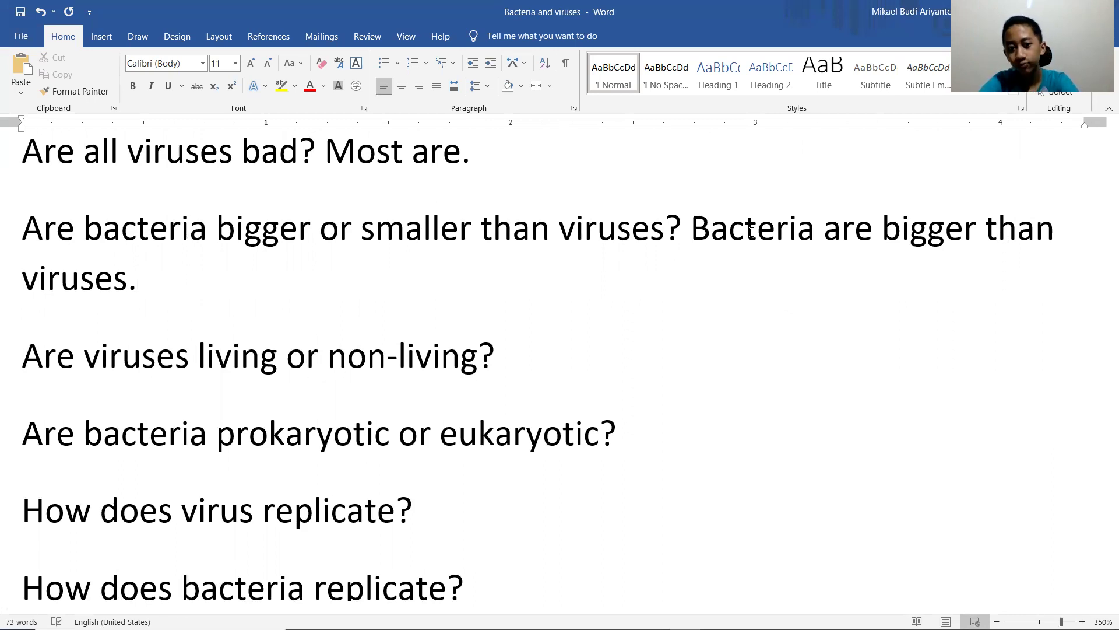
{"action": "key", "text": "ctrl+Right"}
{"action": "key", "text": "Right"}
{"action": "key", "text": "ctrl+Right"}
{"action": "key", "text": "Right"}
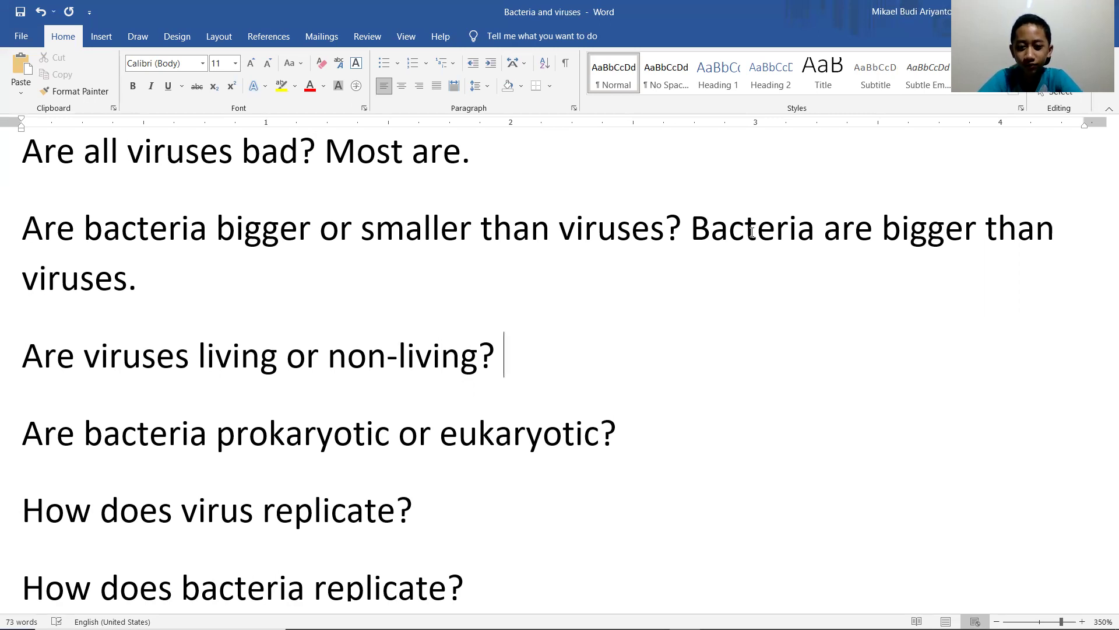
- Type 'Grey area, more close to dead.' and accept the grammar suggestion 'closer'
{"action": "key", "text": "Down"}
{"action": "key", "text": "Up"}
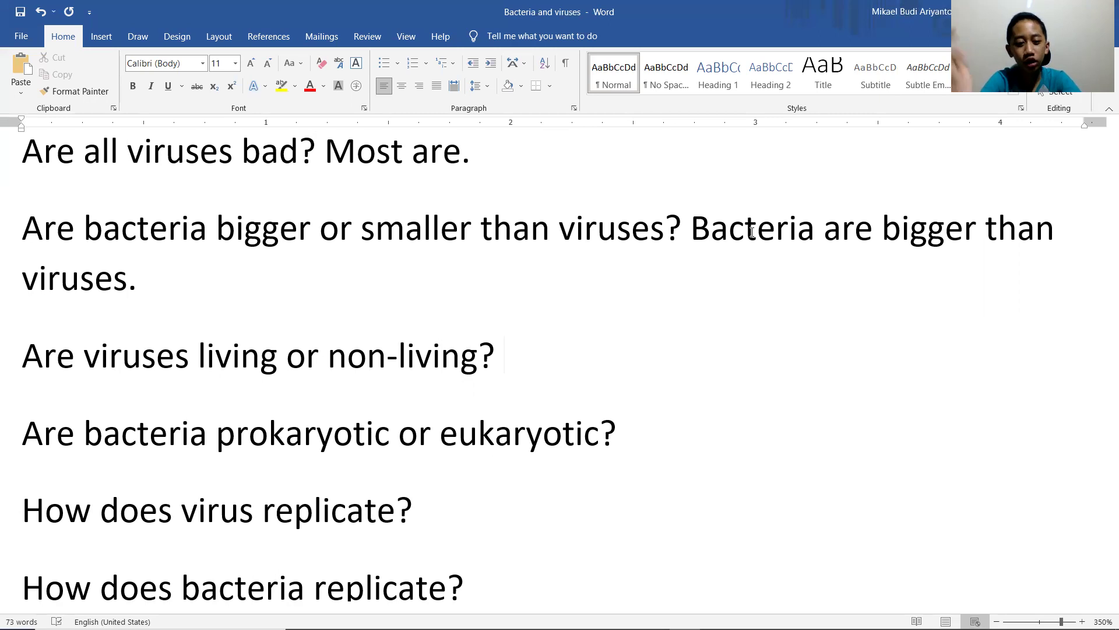
{"action": "type", "text": "Grey"}
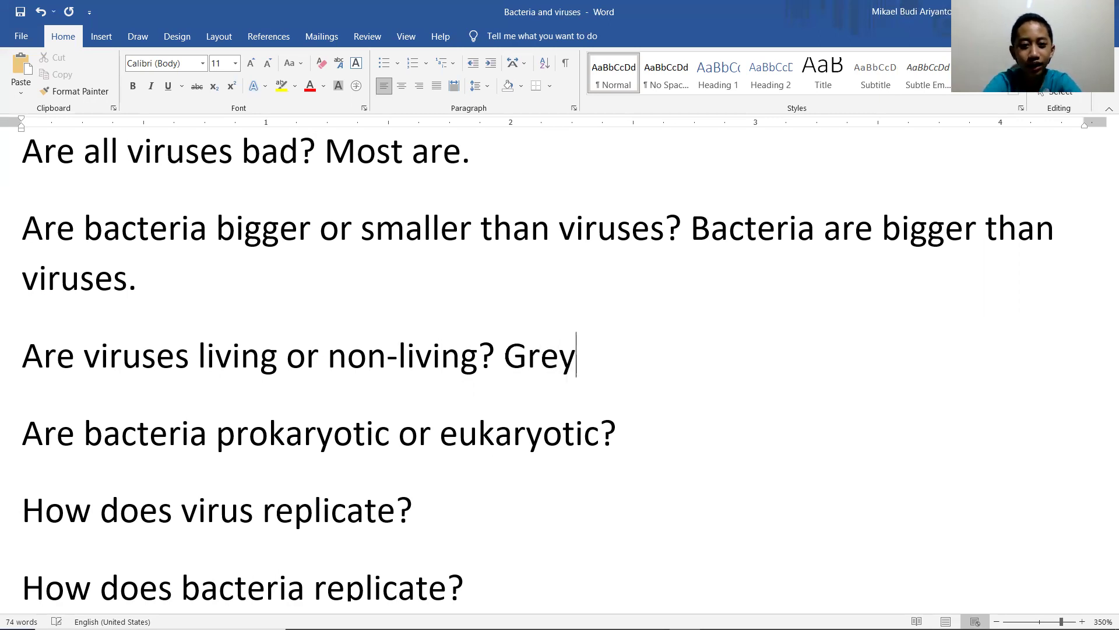
{"action": "type", "text": " area, "}
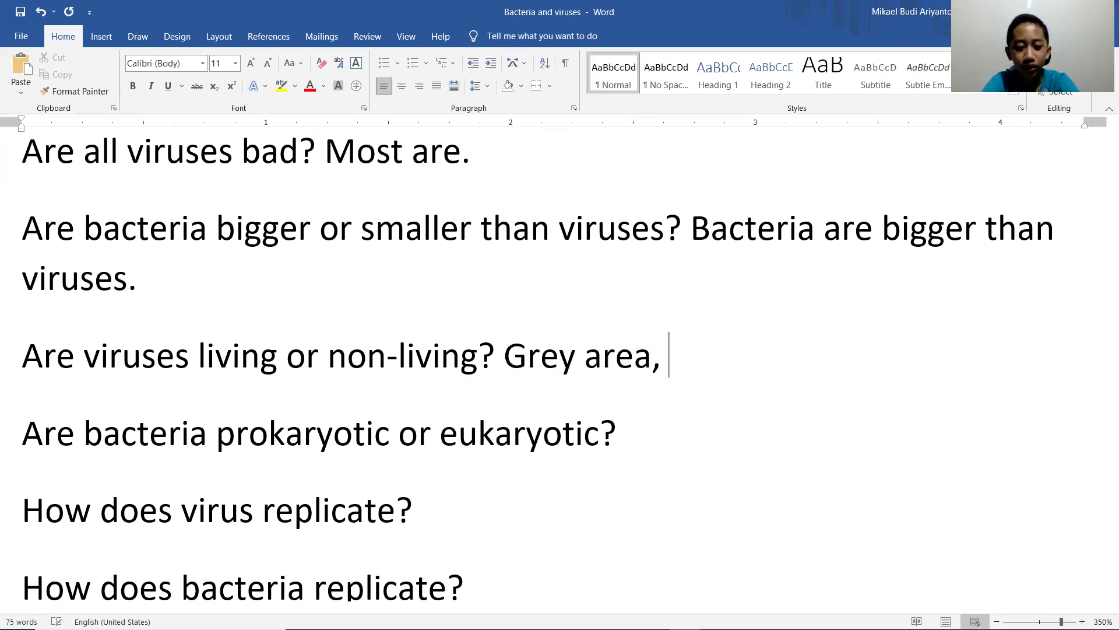
{"action": "type", "text": "more clos"}
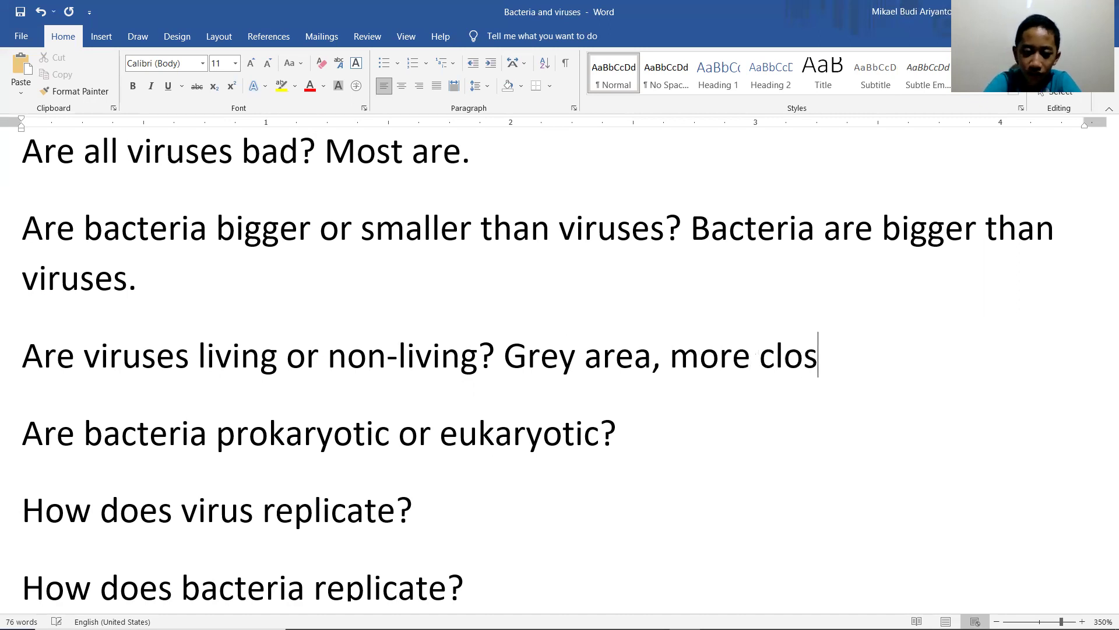
{"action": "type", "text": "e to dead."}
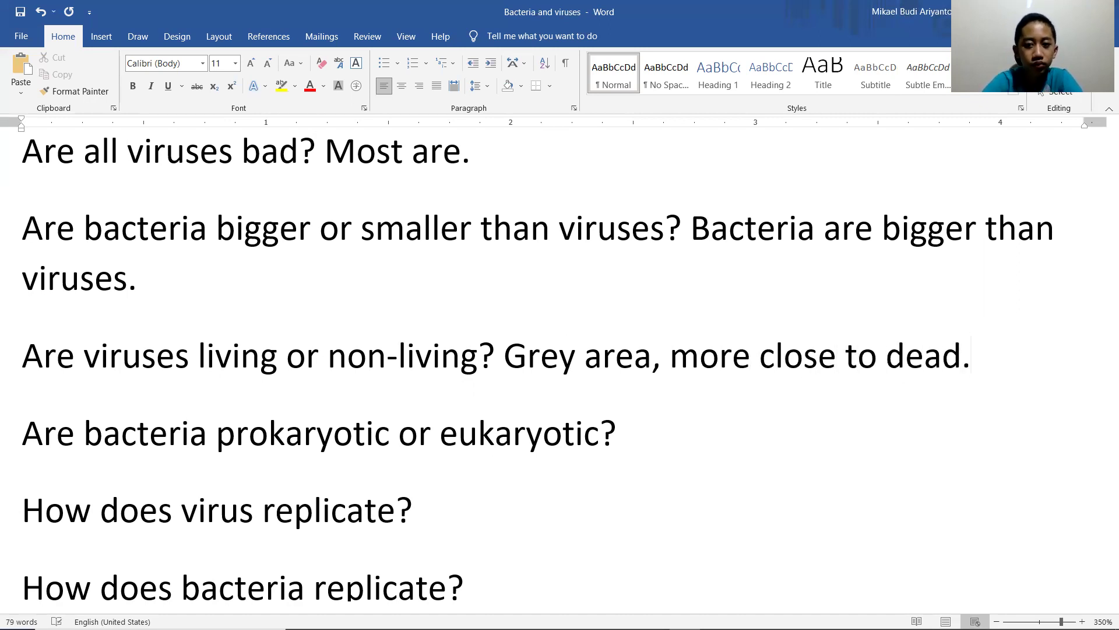
{"action": "key", "text": "Down"}
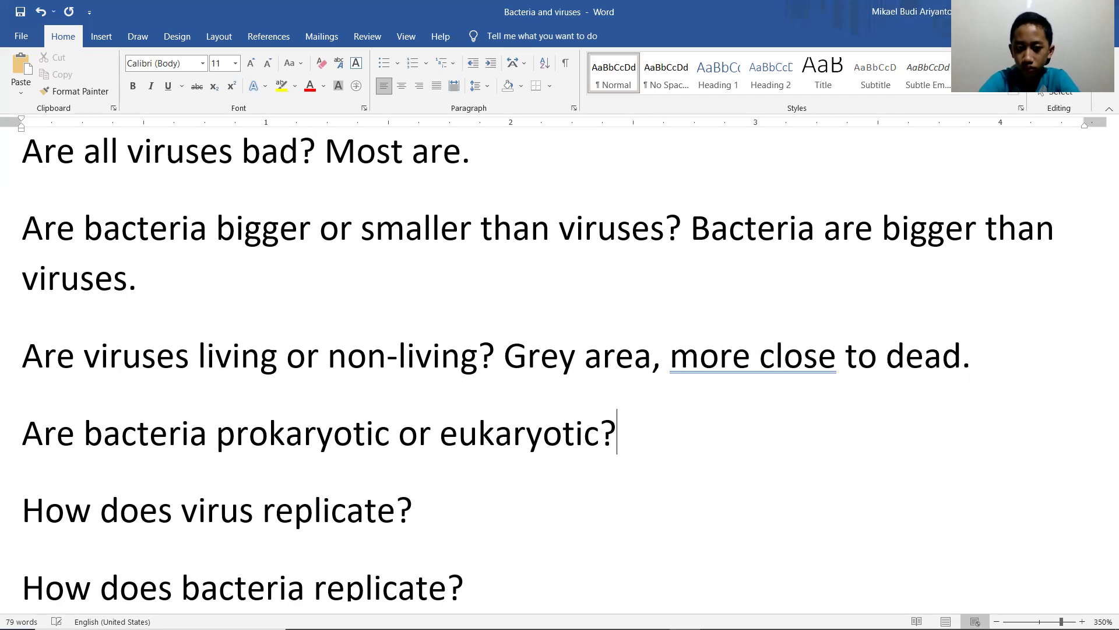
{"action": "key", "text": "Up"}
{"action": "left_click", "coordinate": [751, 348]}
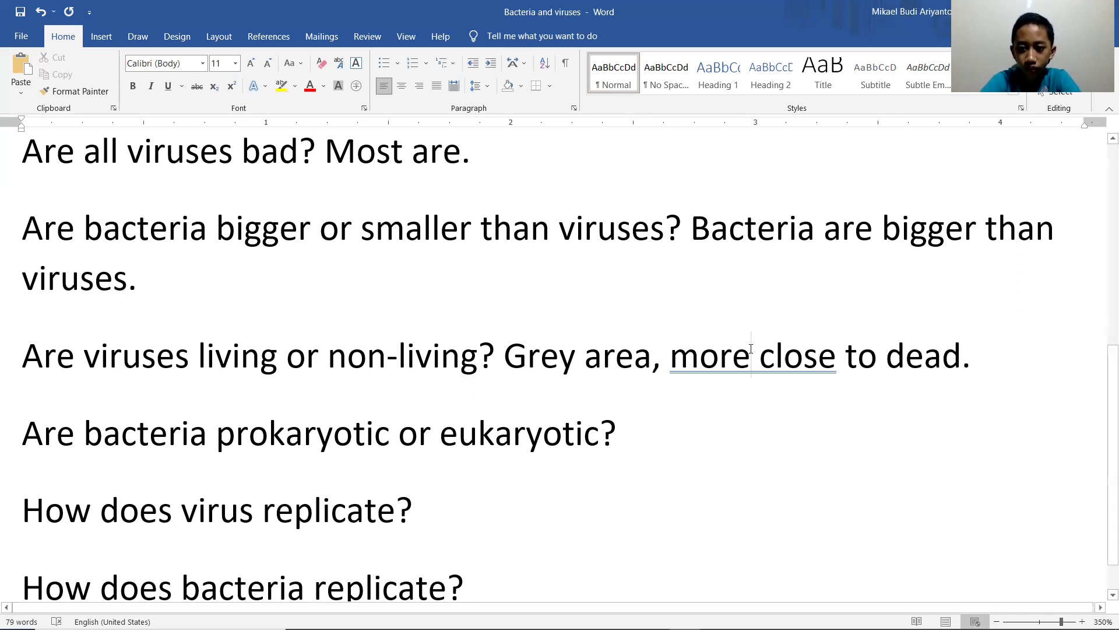
{"action": "right_click", "coordinate": [752, 348]}
{"action": "left_click", "coordinate": [707, 388]}
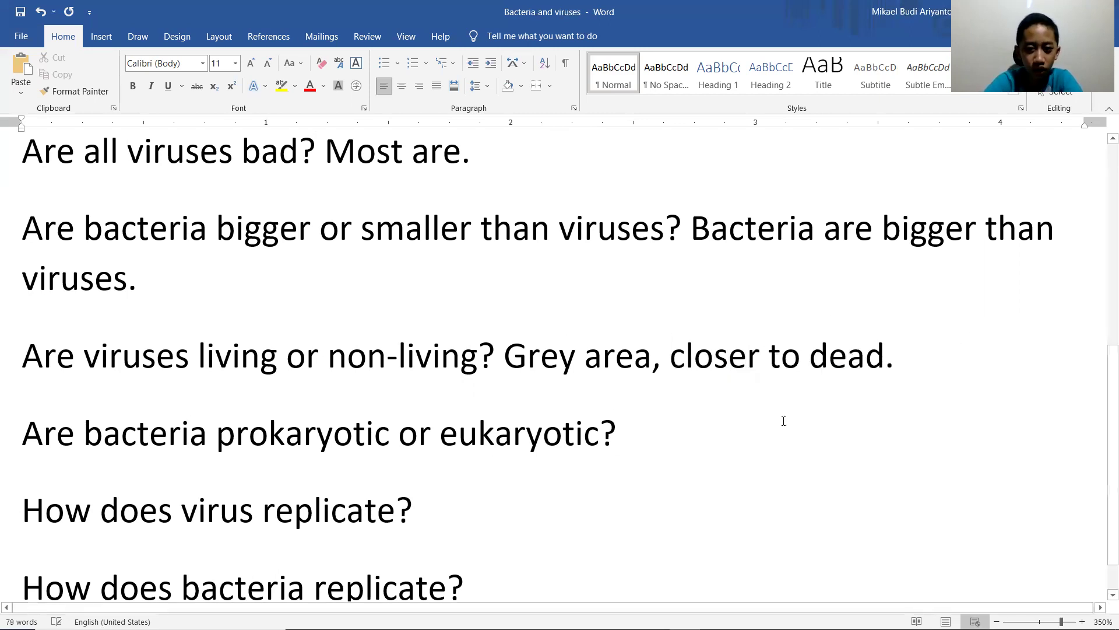
{"action": "left_click", "coordinate": [783, 421]}
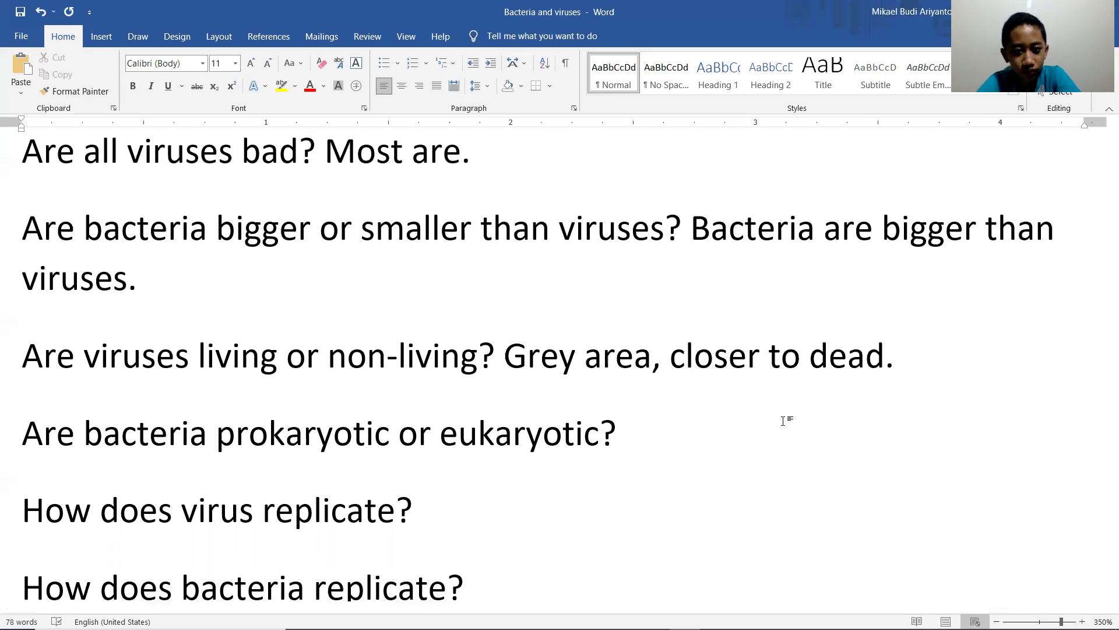
- Type 'Prokaryotic.' after the prokaryotic or eukaryotic question, fixing the typo
{"action": "type", "text": "Prokar"}
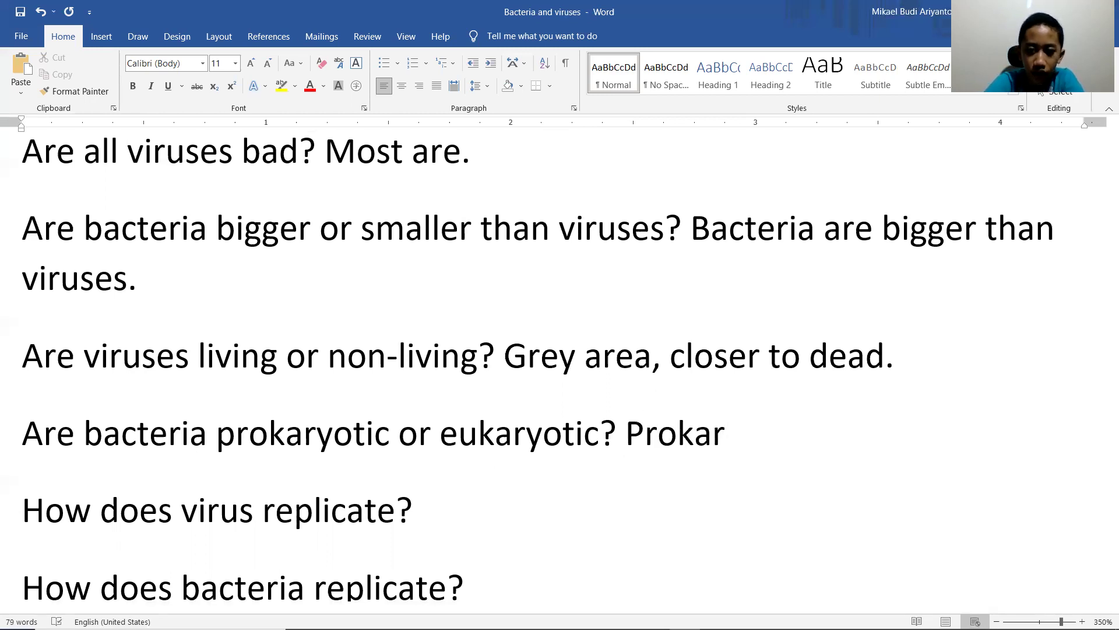
{"action": "type", "text": "yor"}
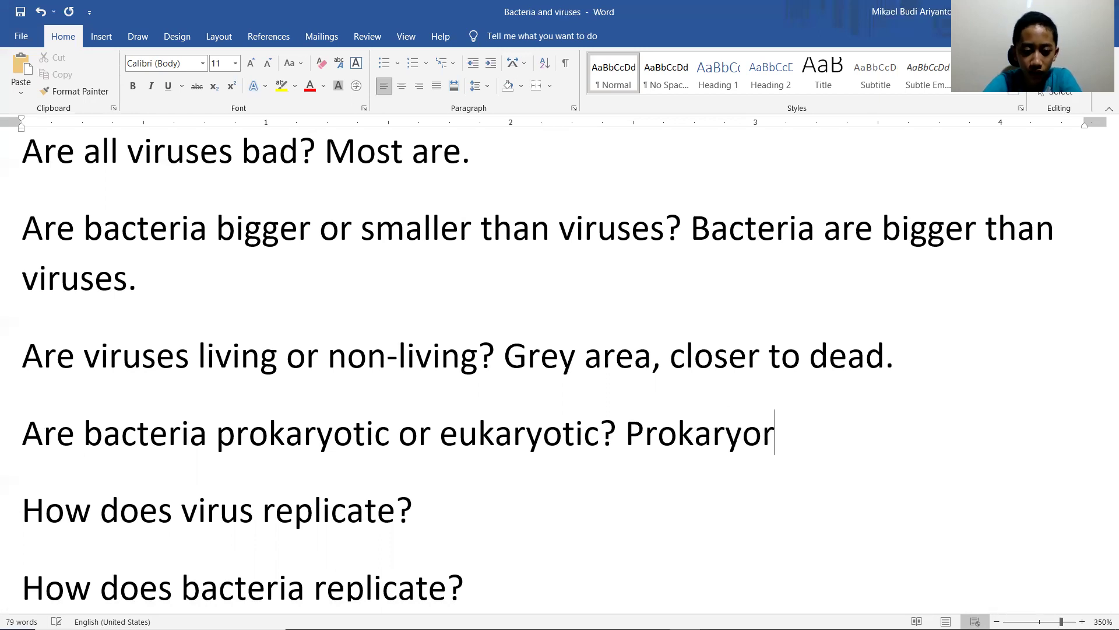
{"action": "key", "text": "BackSpace"}
{"action": "type", "text": "tic."}
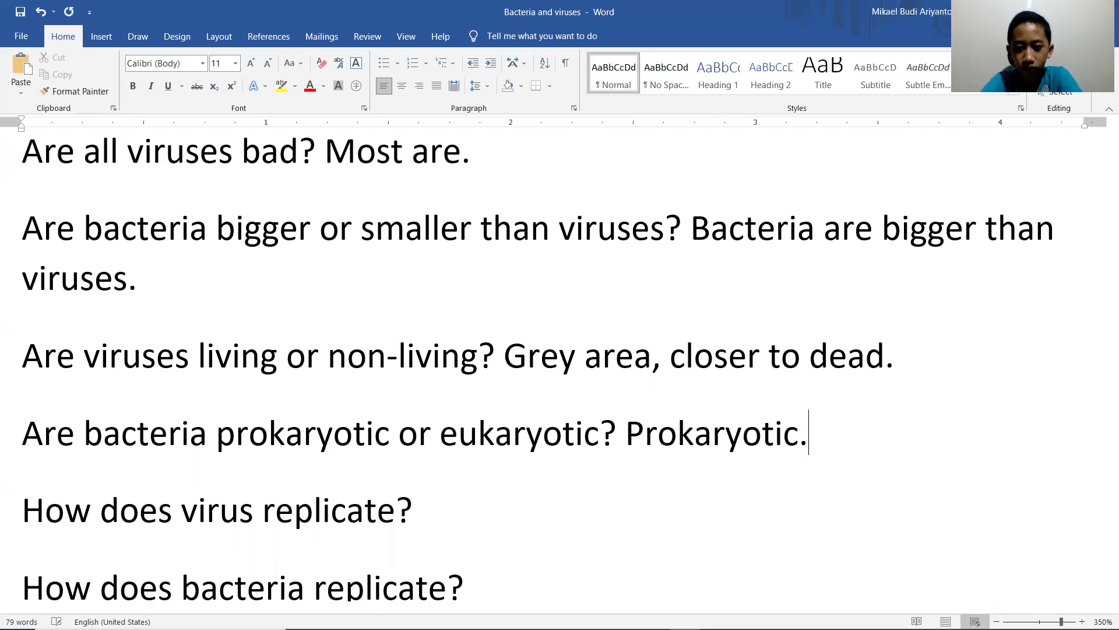
{"action": "key", "text": "Down"}
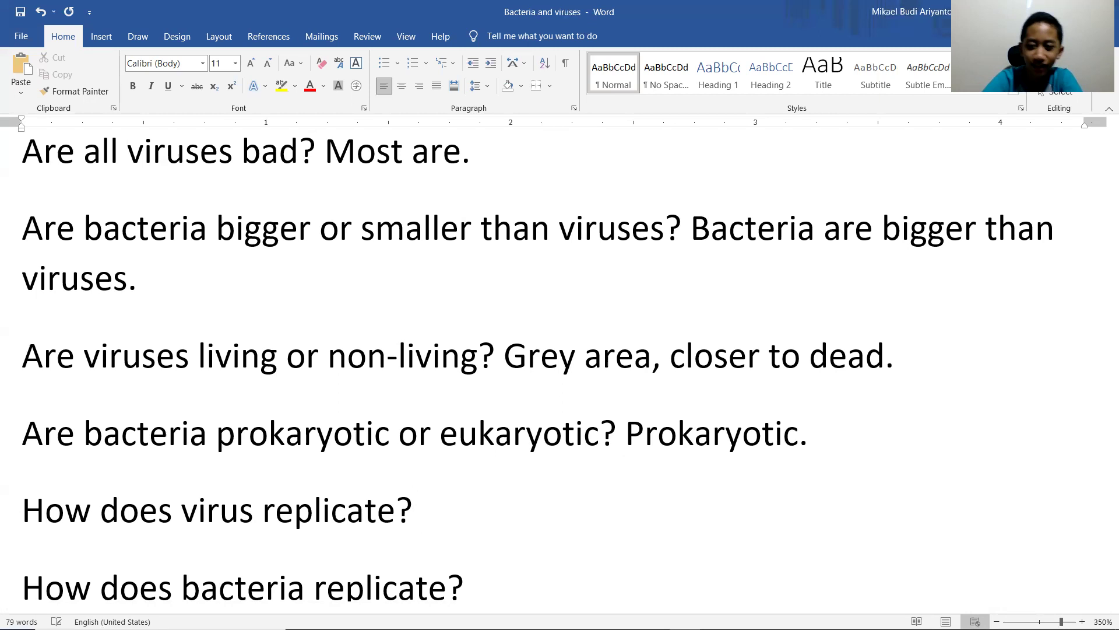
{"action": "scroll", "coordinate": [811, 433], "scroll_direction": "down", "scroll_amount": 1}
{"action": "left_click", "coordinate": [687, 540]}
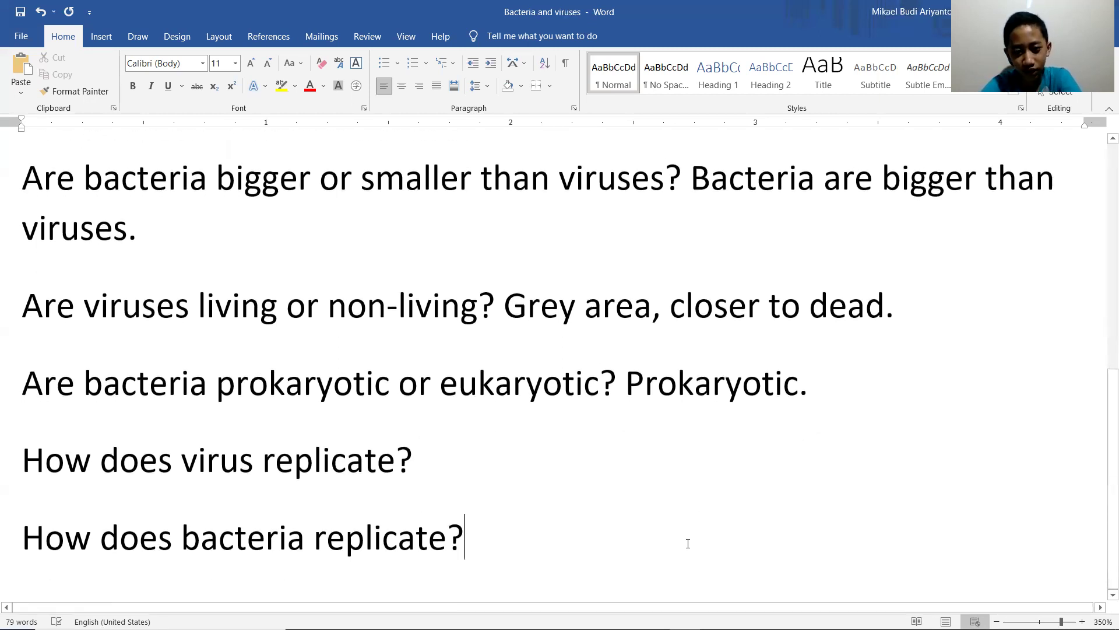